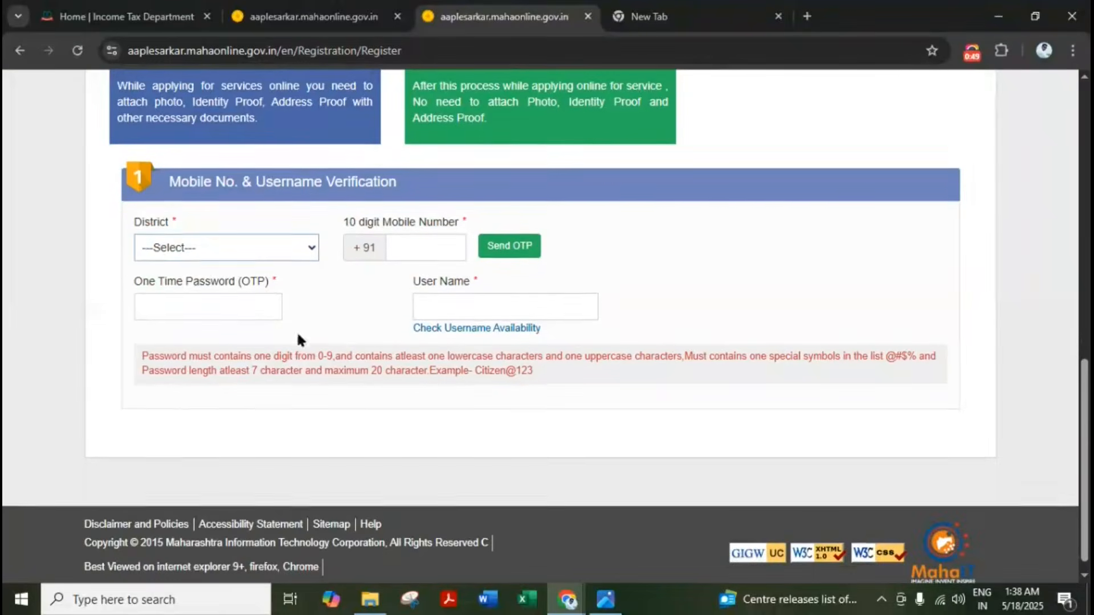
# Set the district to Amravati and confirm the mobile-number username is available
pyautogui.click(229, 249)
pyautogui.click(222, 329)
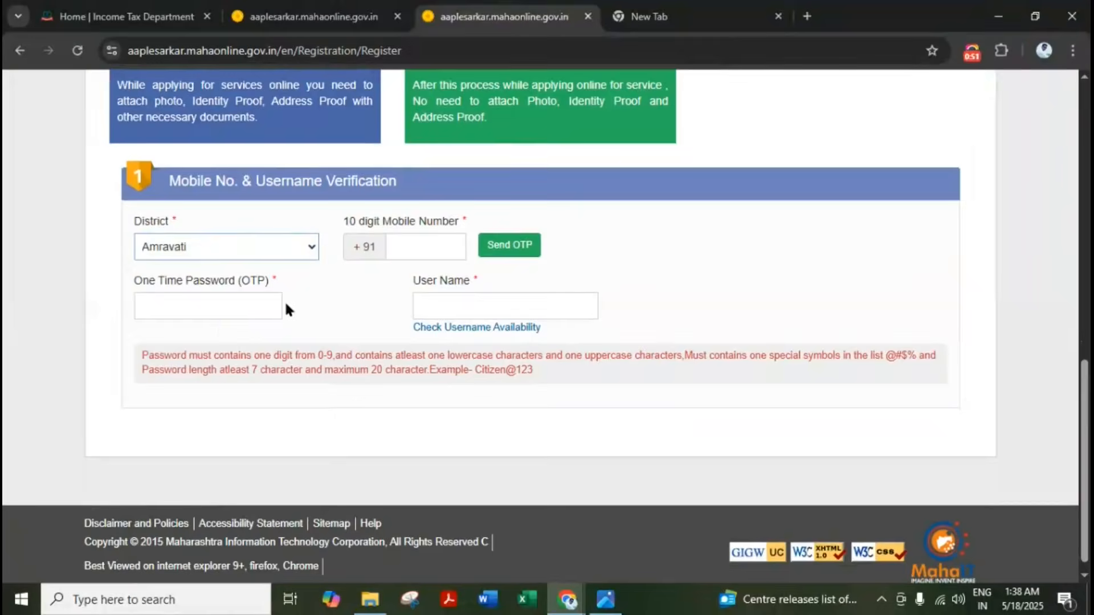
pyautogui.click(423, 245)
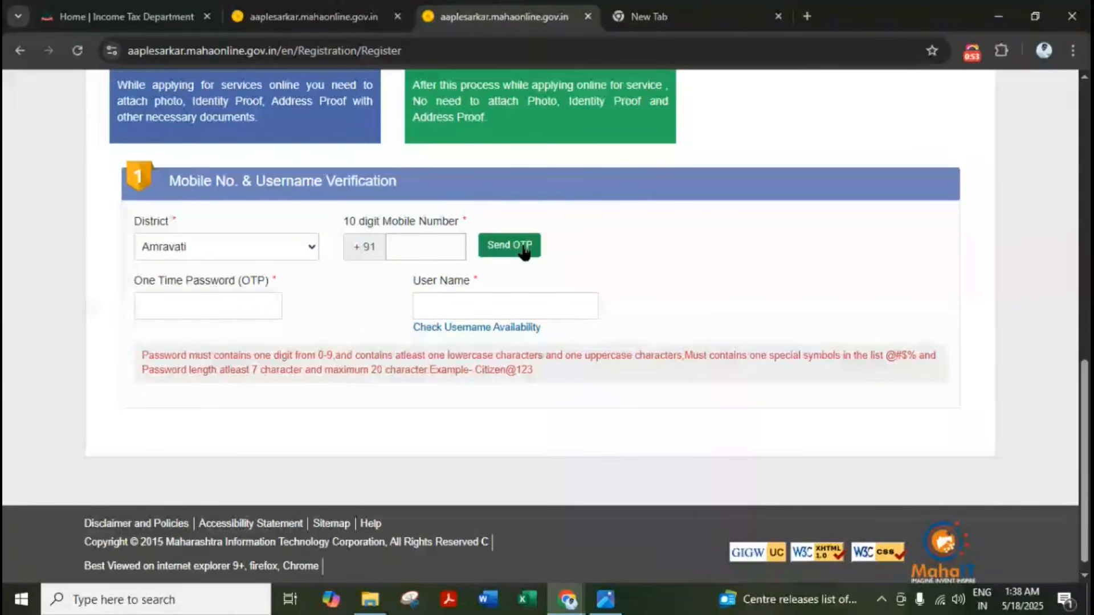
pyautogui.click(497, 311)
pyautogui.write('8')
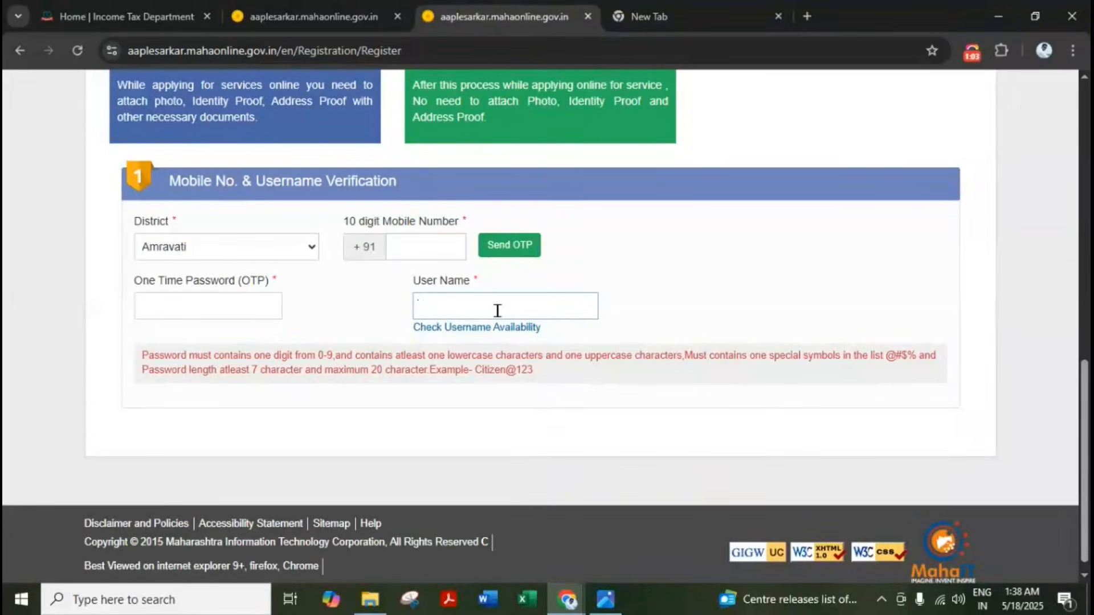
pyautogui.write('8600***')
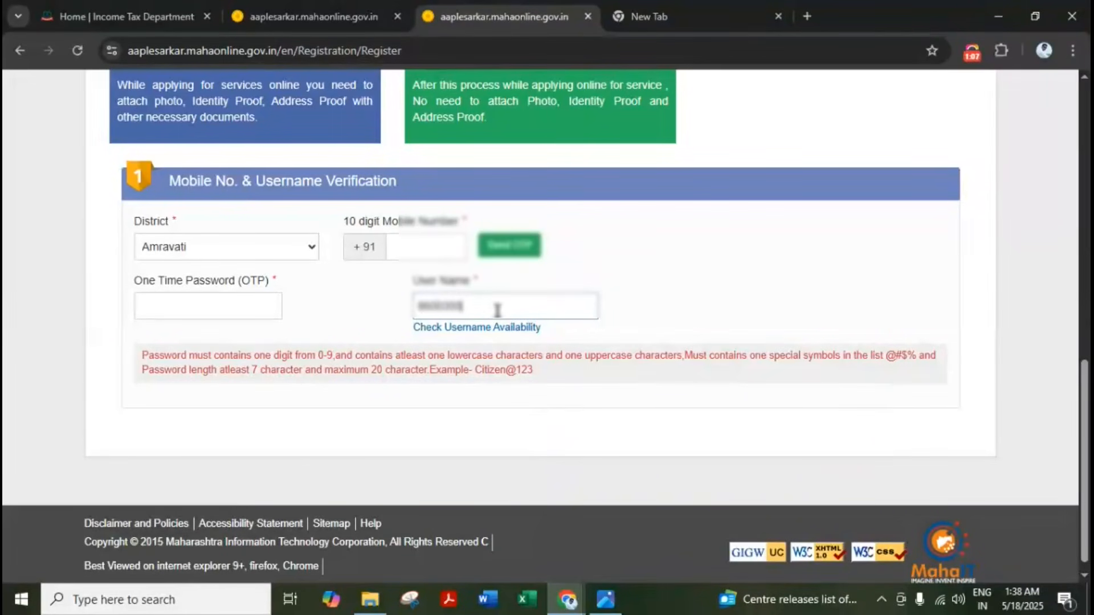
pyautogui.write('***')
pyautogui.click(487, 328)
pyautogui.click(542, 375)
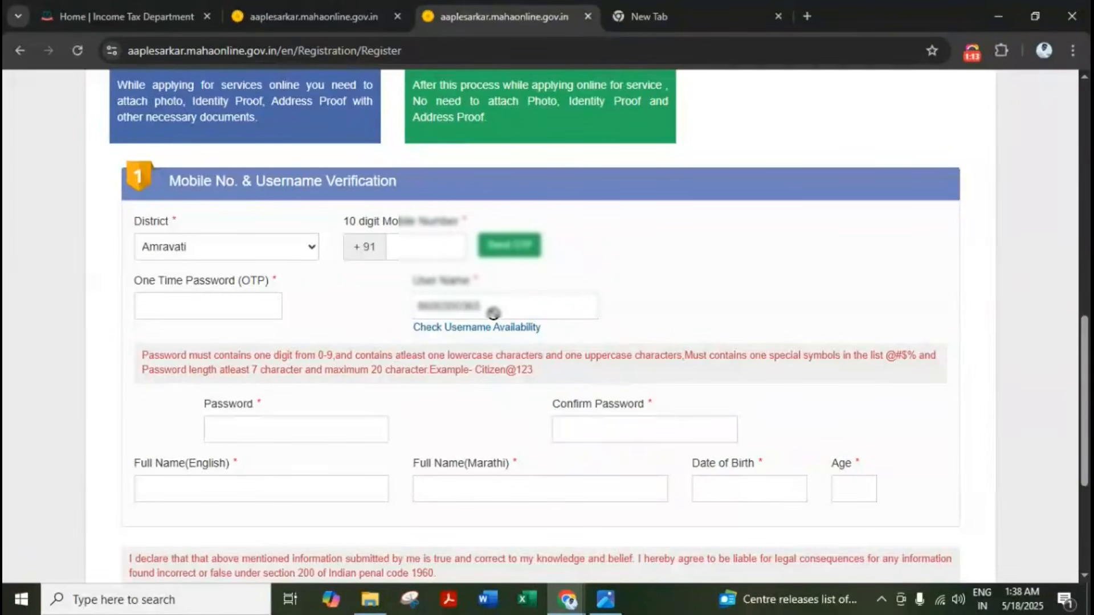
pyautogui.scroll(-1, 493, 313)
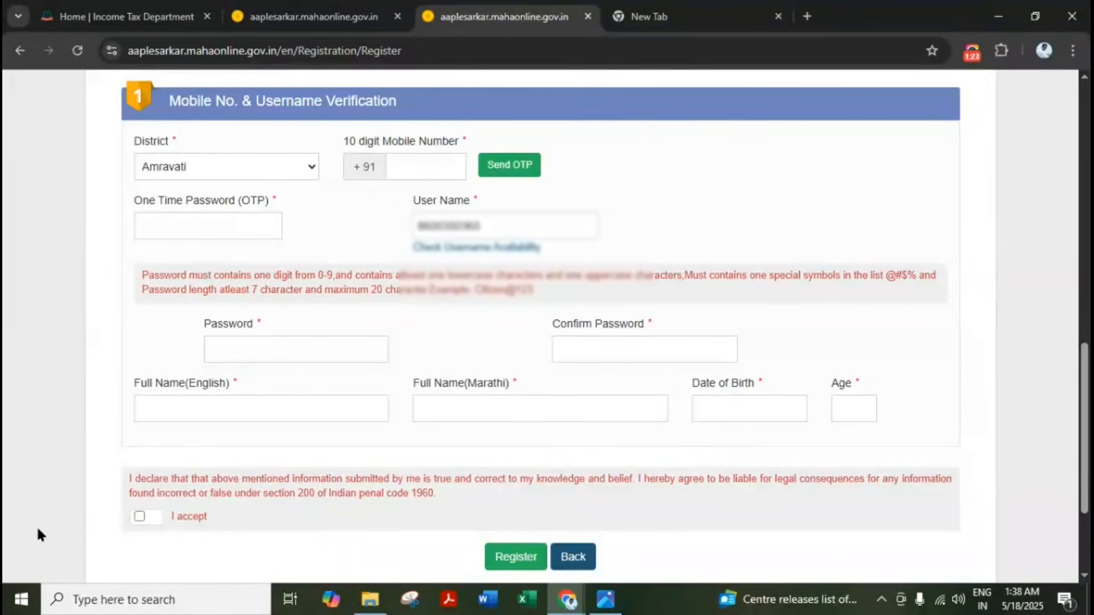
pyautogui.scroll(-1, 194, 444)
pyautogui.scroll(11, 516, 472)
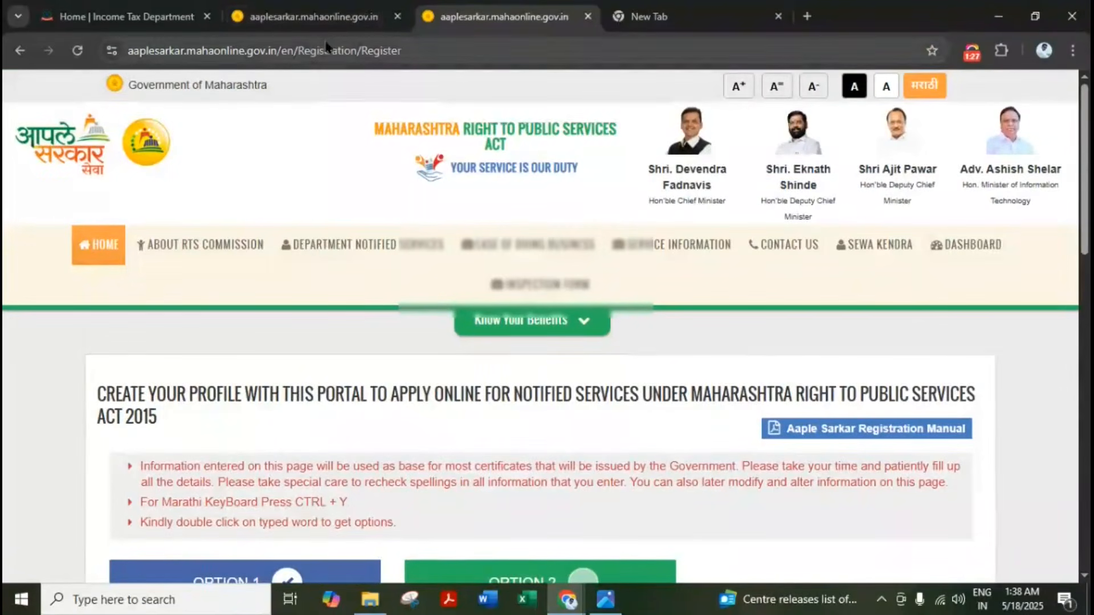
# Return to the portal home page, then switch to the tab already logged in
pyautogui.click(95, 245)
pyautogui.scroll(-1, 797, 456)
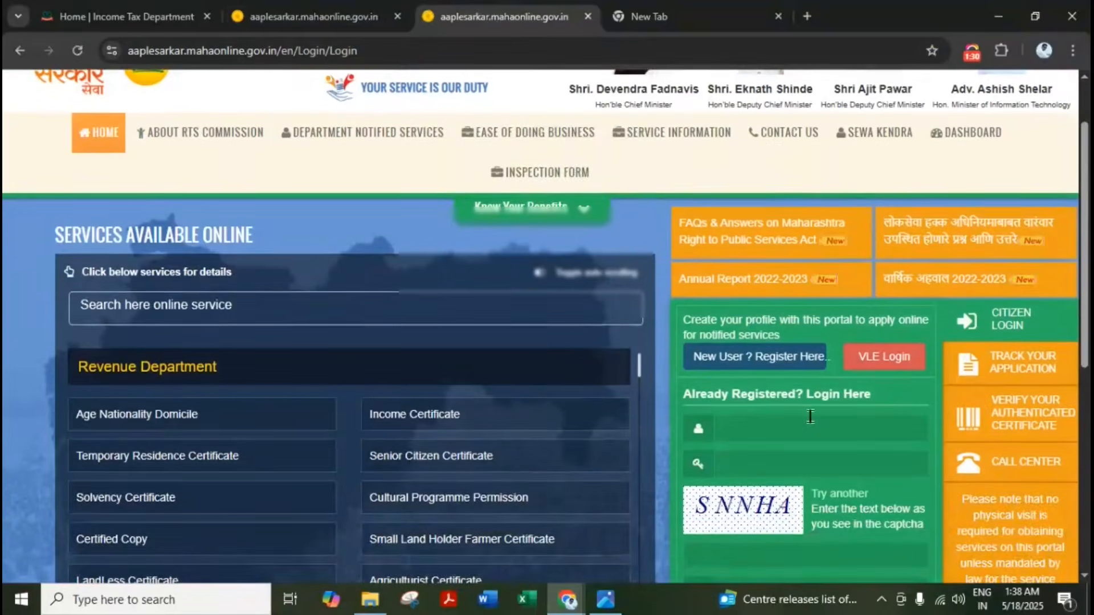
pyautogui.click(797, 423)
pyautogui.scroll(-2, 797, 423)
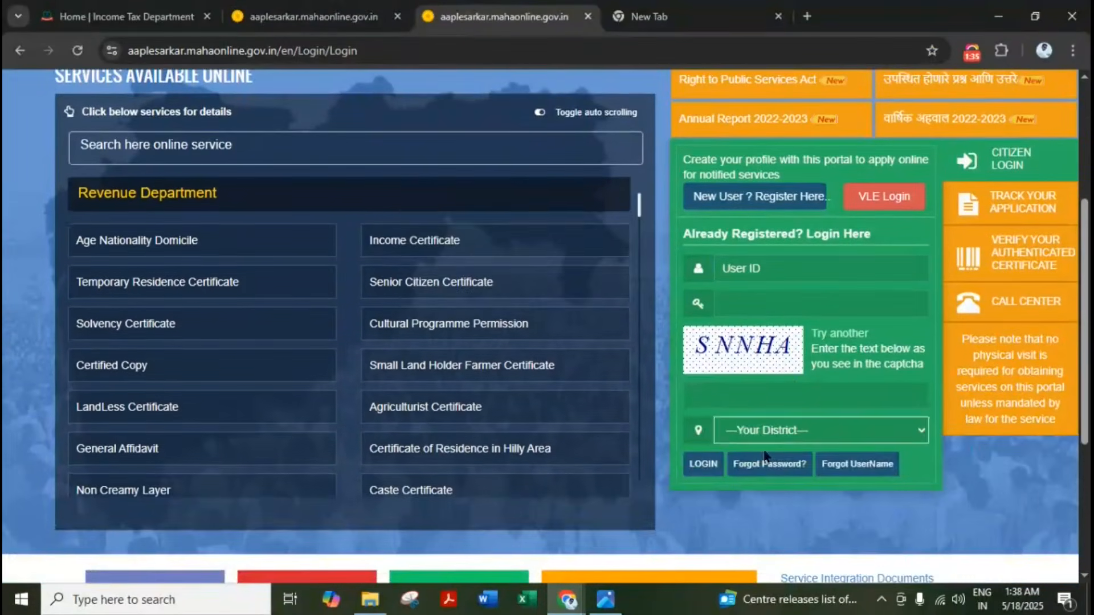
pyautogui.scroll(3, 596, 513)
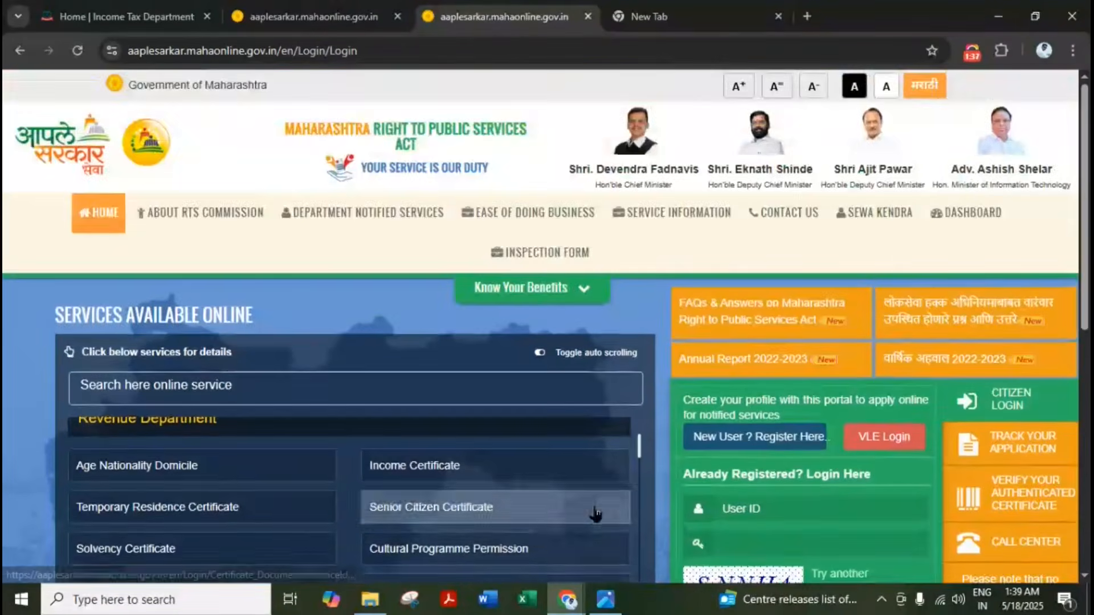
pyautogui.click(308, 17)
pyautogui.scroll(-1, 631, 442)
pyautogui.scroll(1, 631, 442)
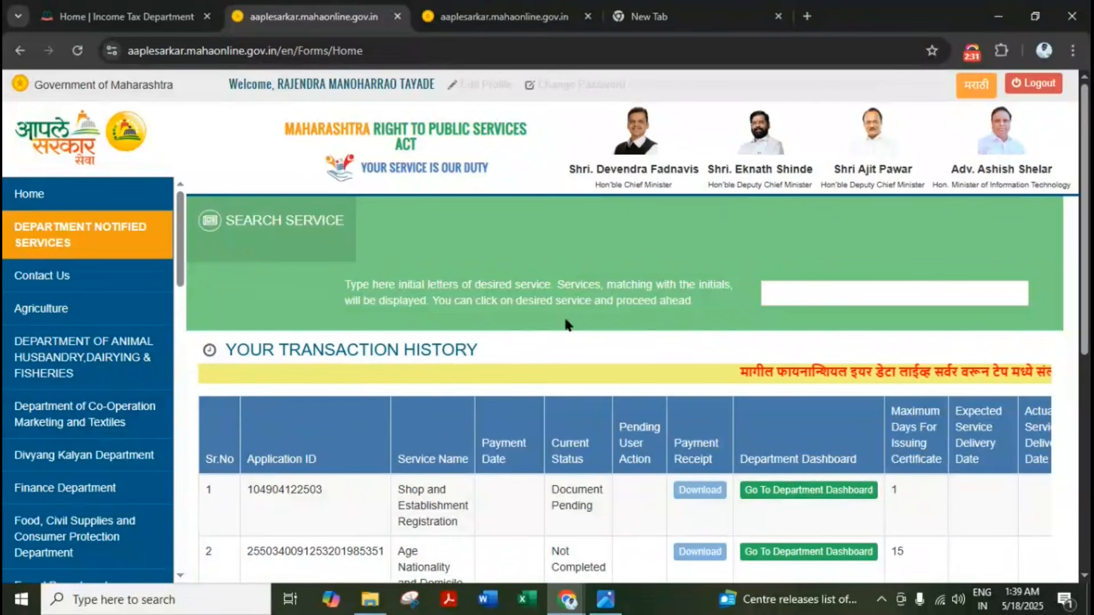
# Choose Revenue Department > Revenue Services > Senior Citizen Certificate and proceed
pyautogui.scroll(-6, 74, 408)
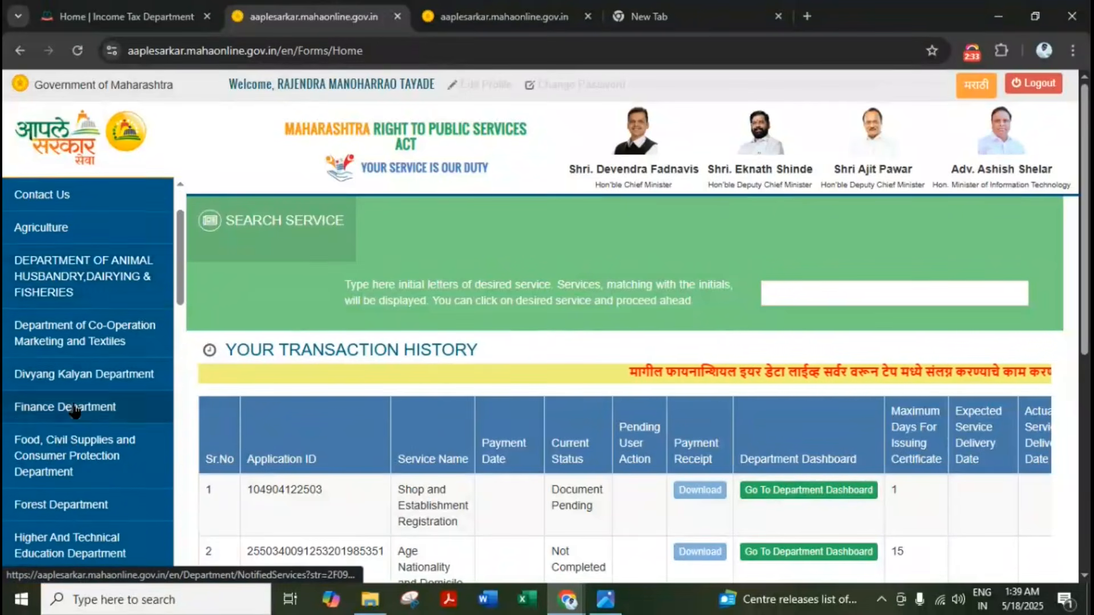
pyautogui.scroll(-6, 74, 408)
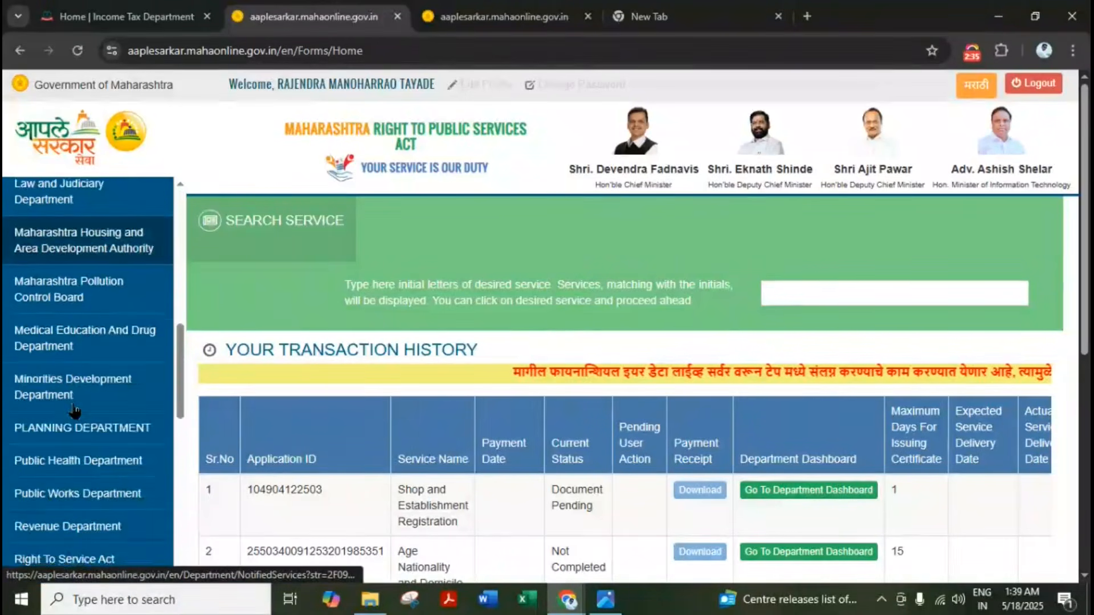
pyautogui.scroll(-2, 67, 473)
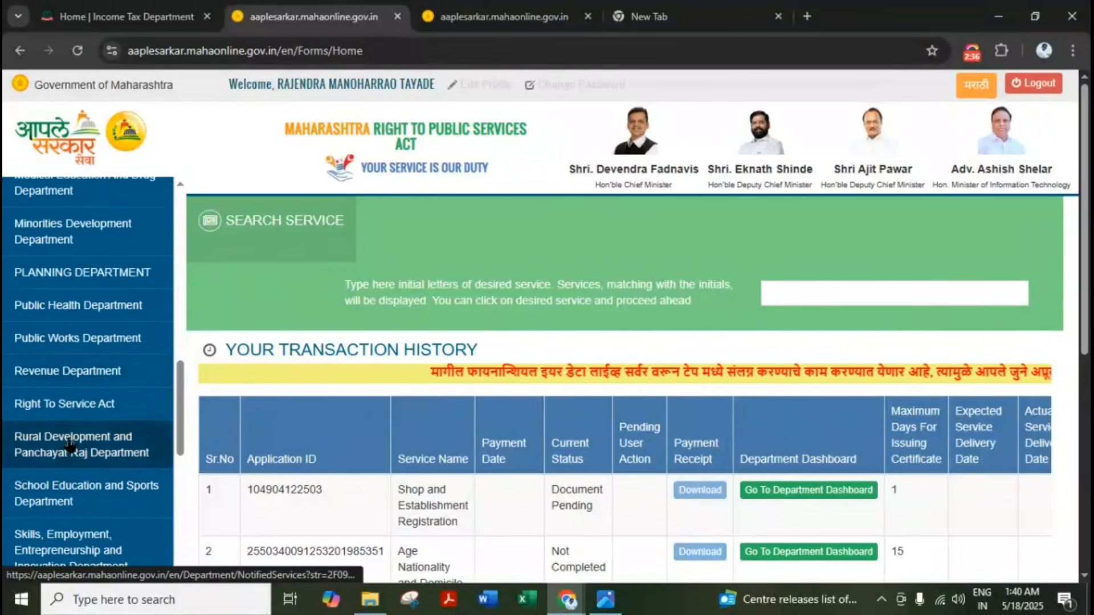
pyautogui.click(85, 376)
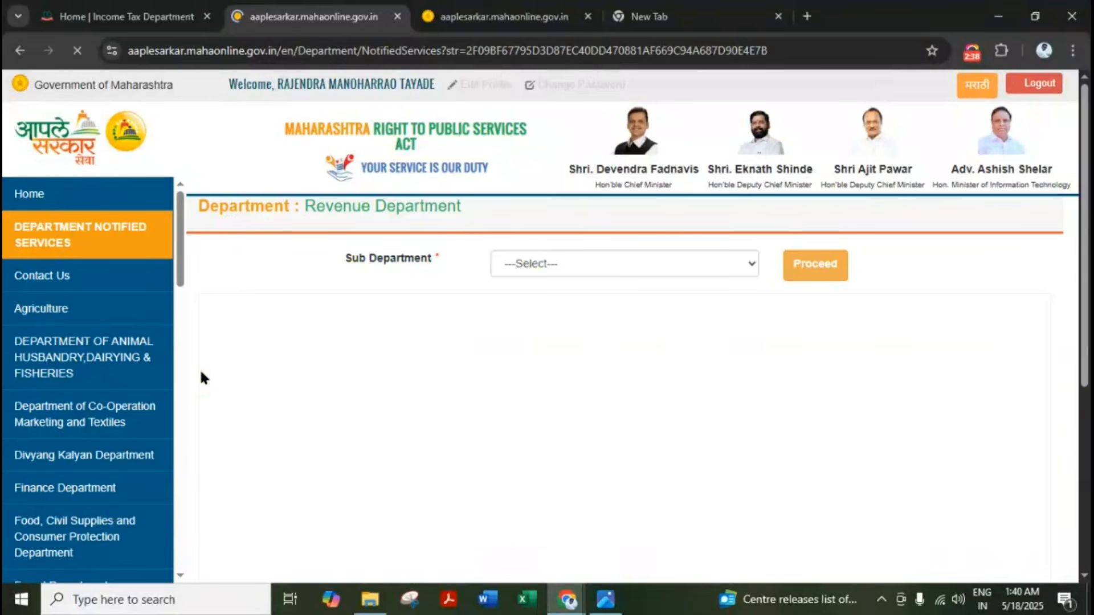
pyautogui.click(522, 261)
pyautogui.click(547, 306)
pyautogui.scroll(-2, 545, 306)
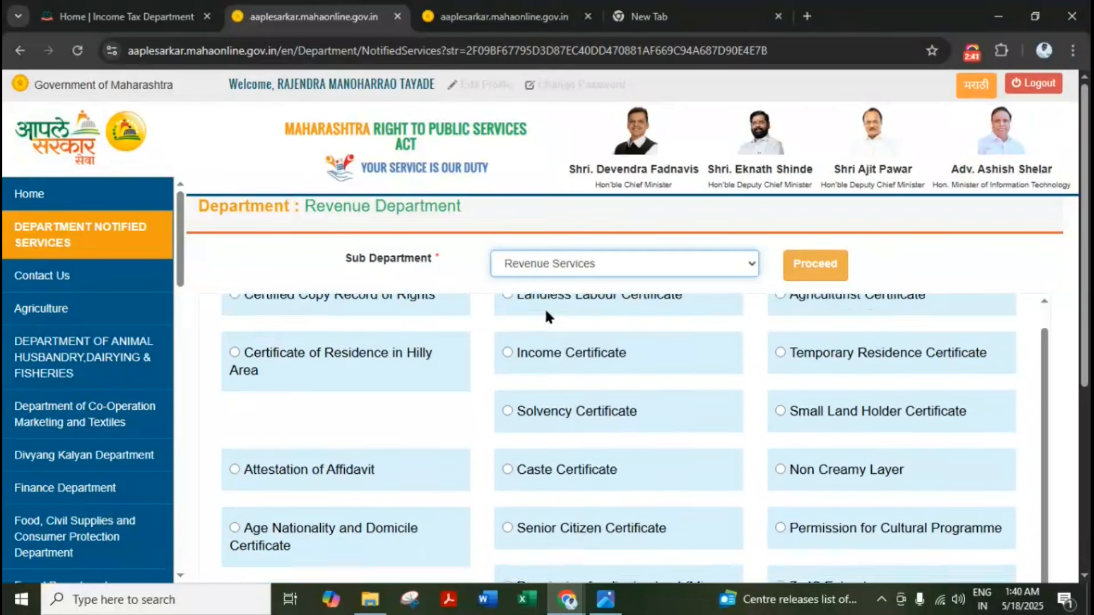
pyautogui.scroll(-3, 545, 306)
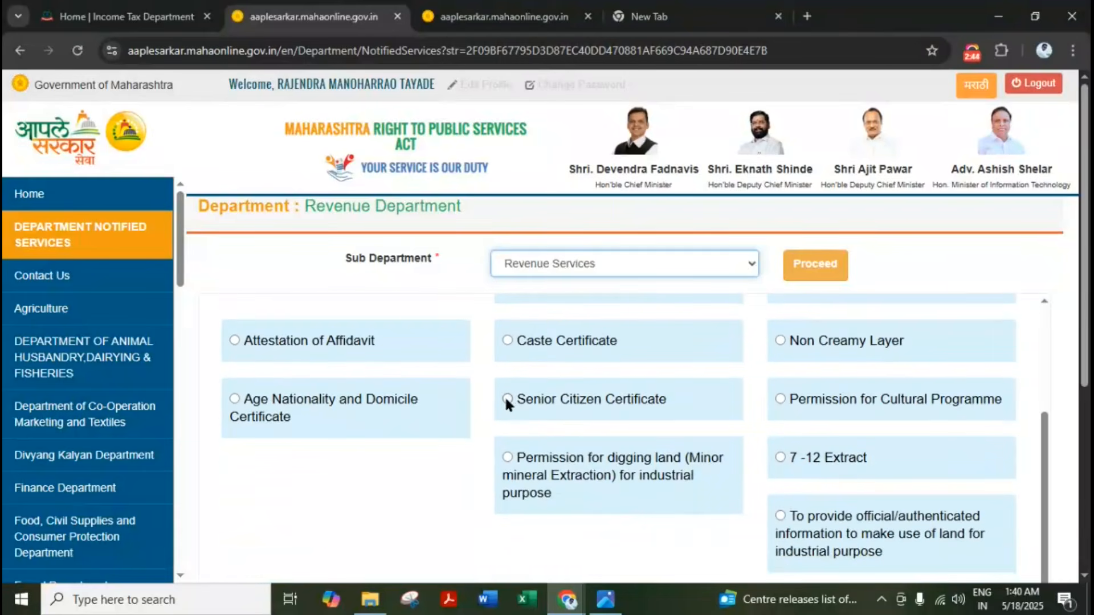
pyautogui.click(507, 399)
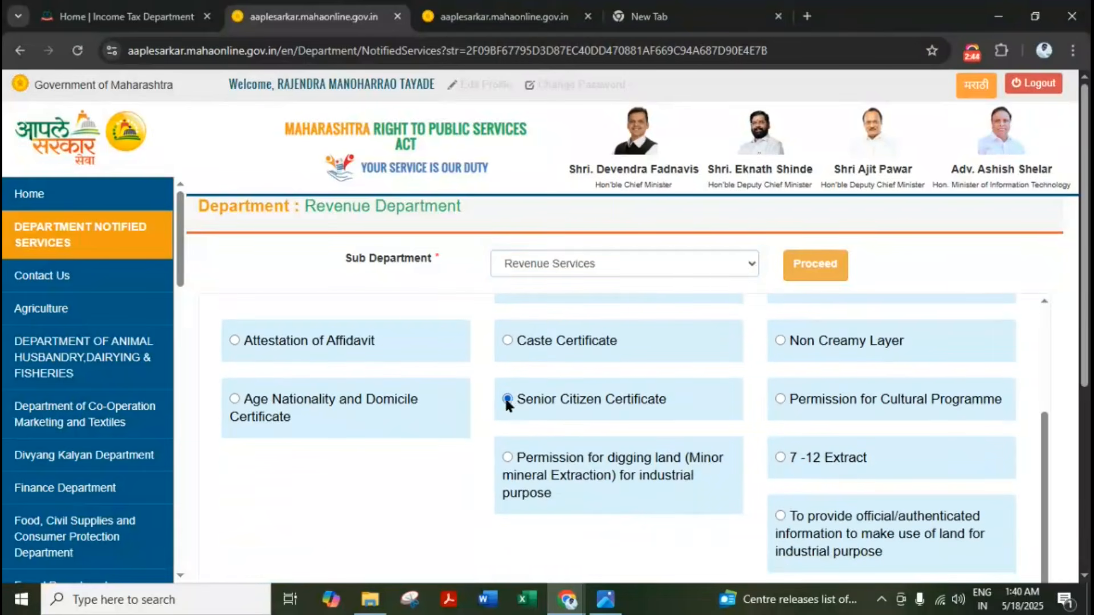
pyautogui.click(829, 267)
pyautogui.click(11, 242)
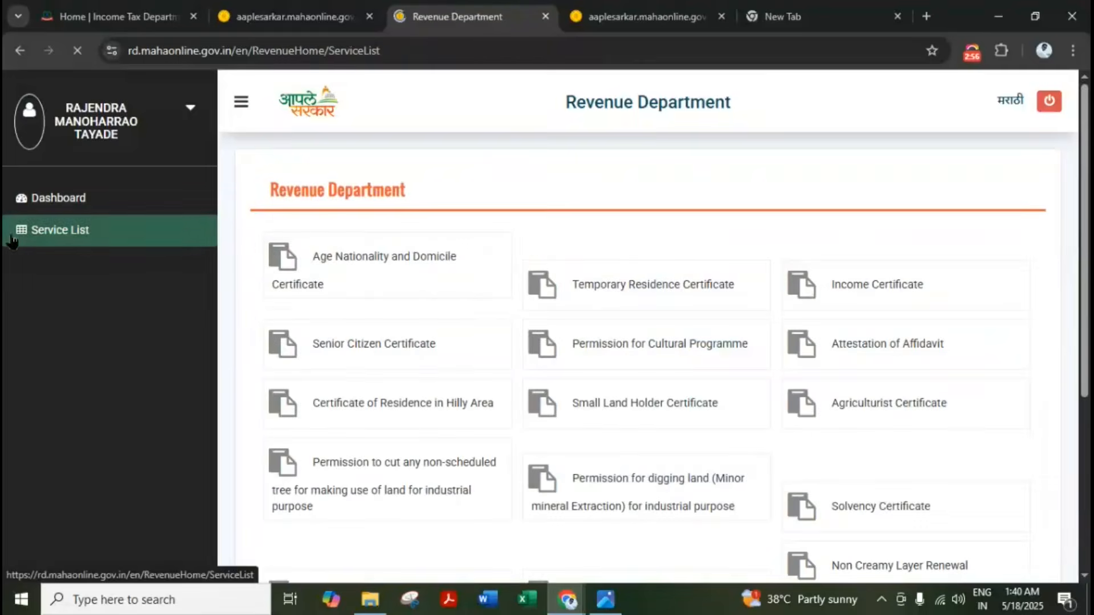
# Open the Senior Citizen Certificate service, review its required documents, and continue to the form
pyautogui.click(481, 336)
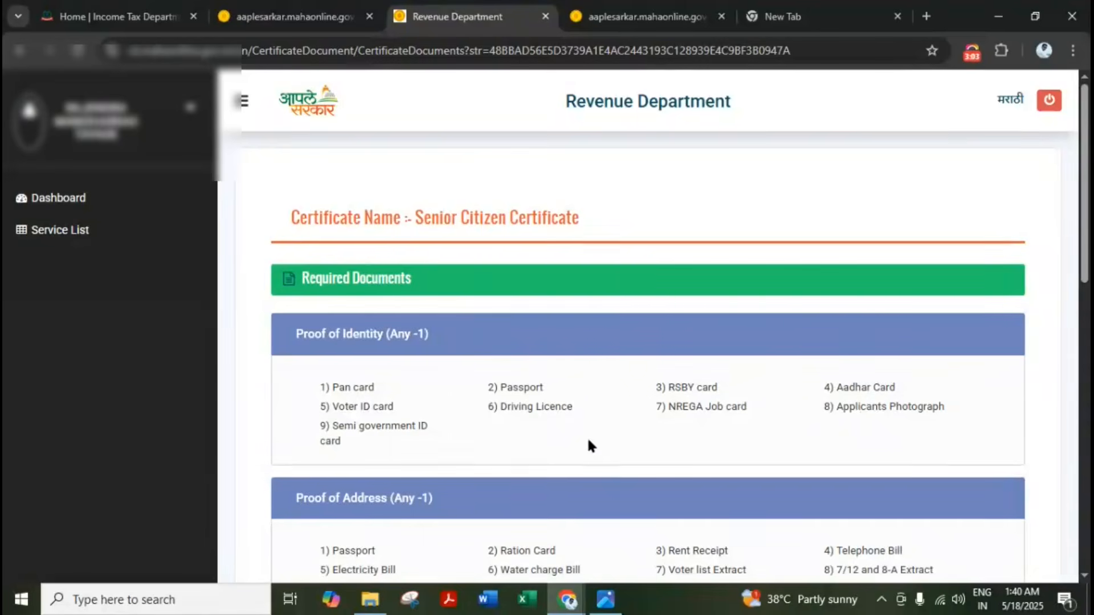
pyautogui.scroll(-3, 588, 444)
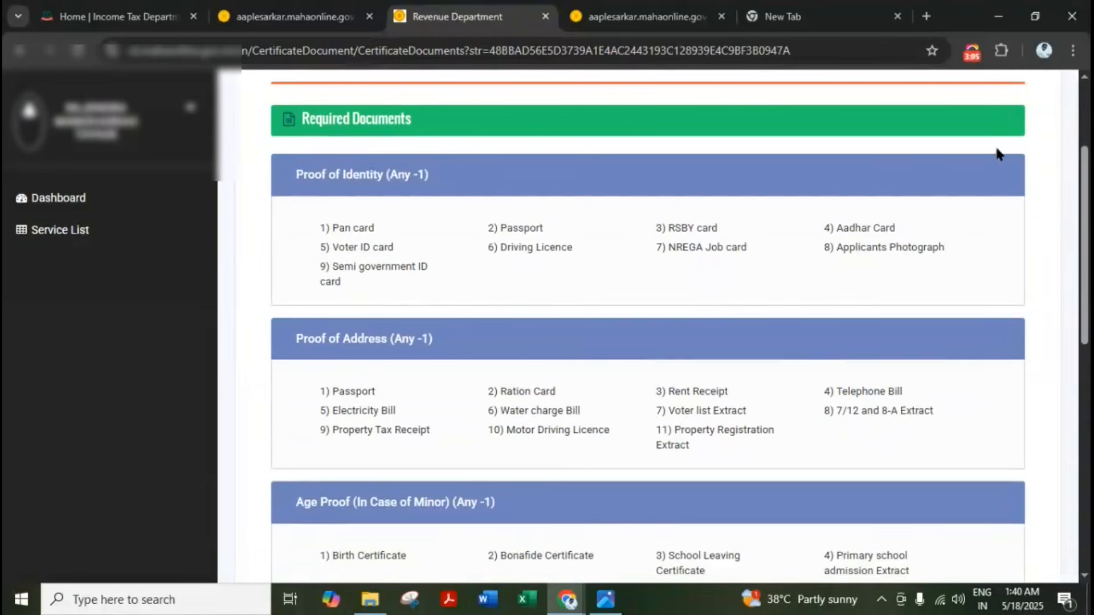
pyautogui.scroll(-3, 465, 272)
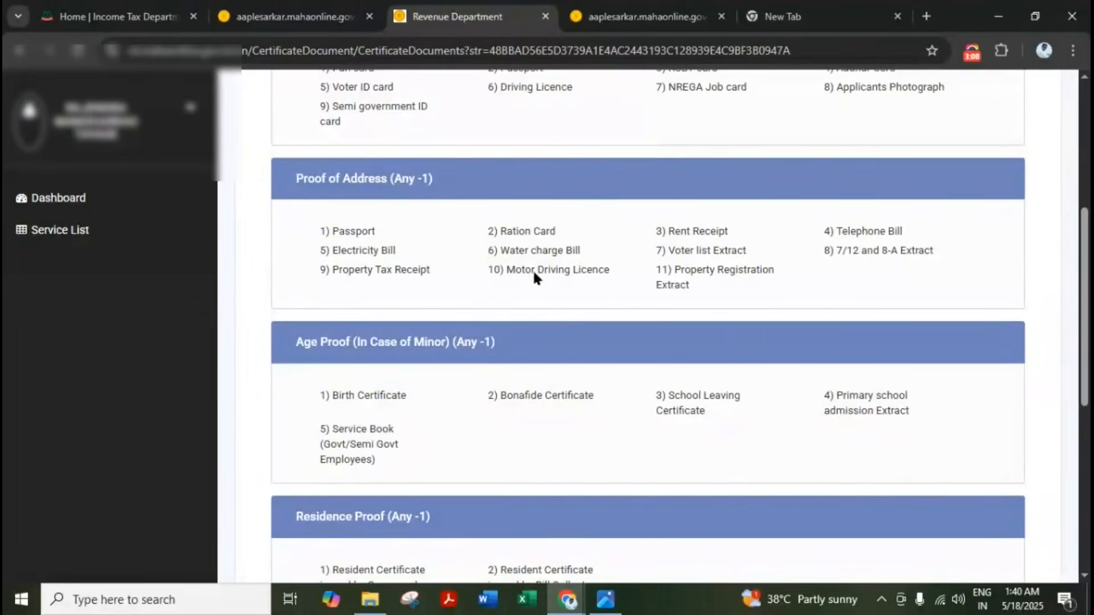
pyautogui.scroll(-1, 533, 271)
pyautogui.scroll(-1, 491, 281)
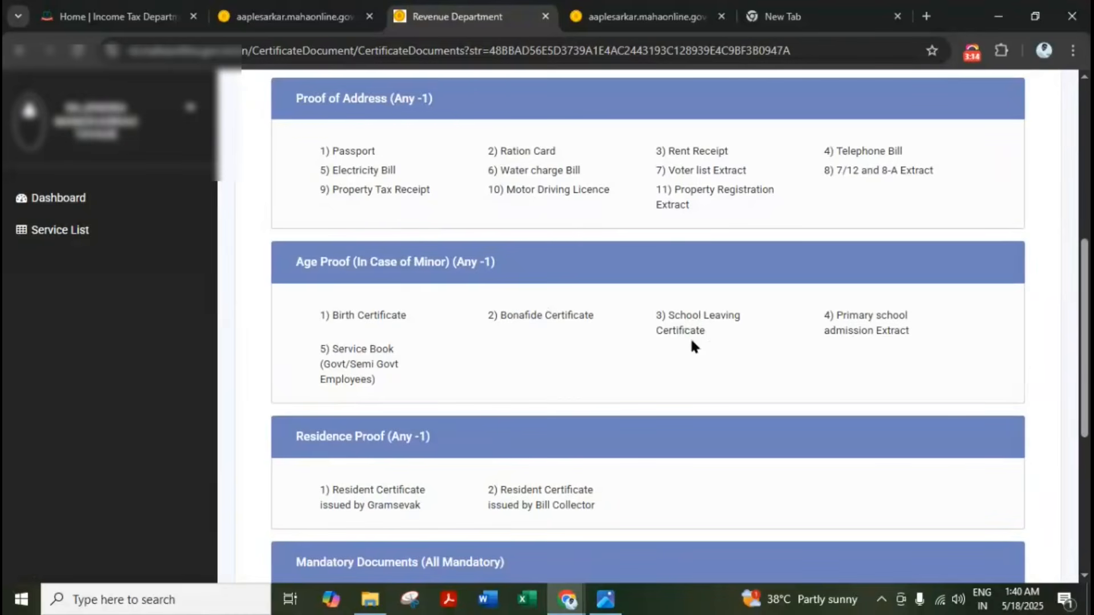
pyautogui.scroll(-3, 692, 345)
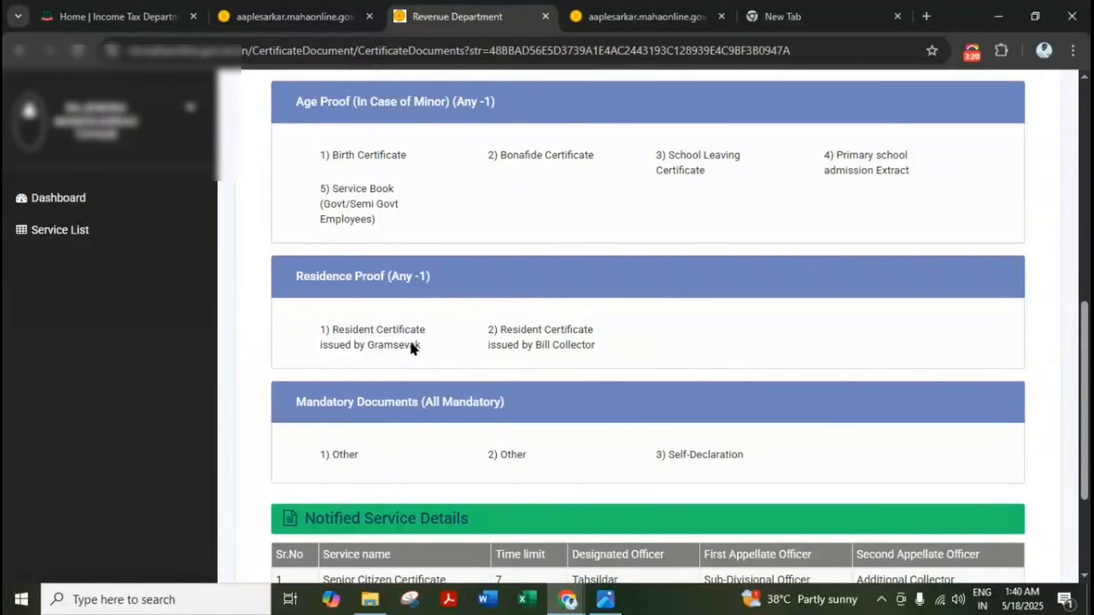
pyautogui.scroll(-2, 410, 344)
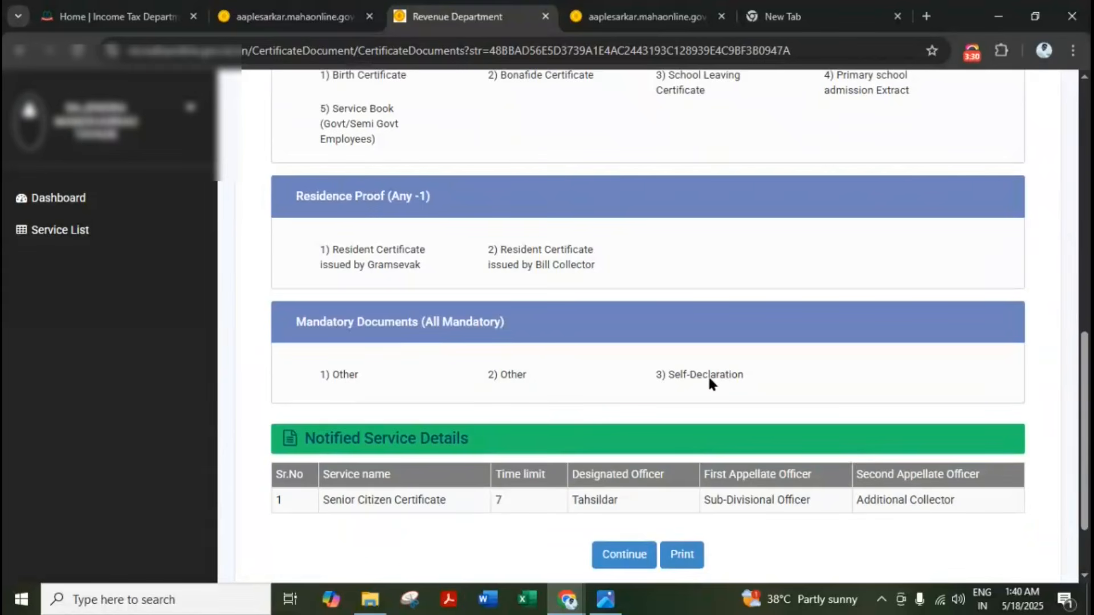
pyautogui.scroll(-2, 708, 375)
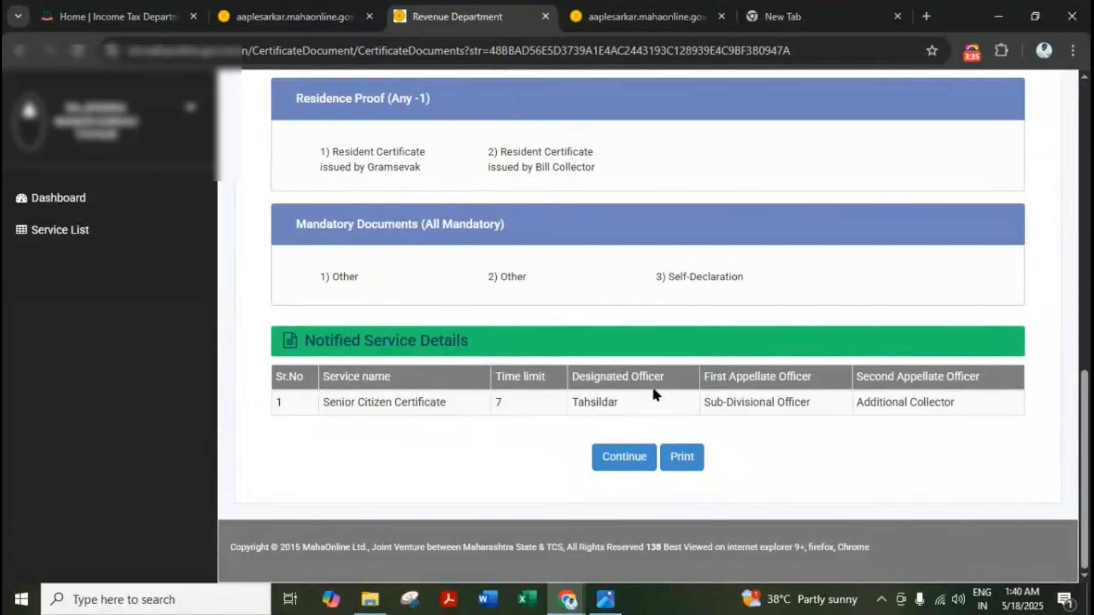
pyautogui.click(622, 469)
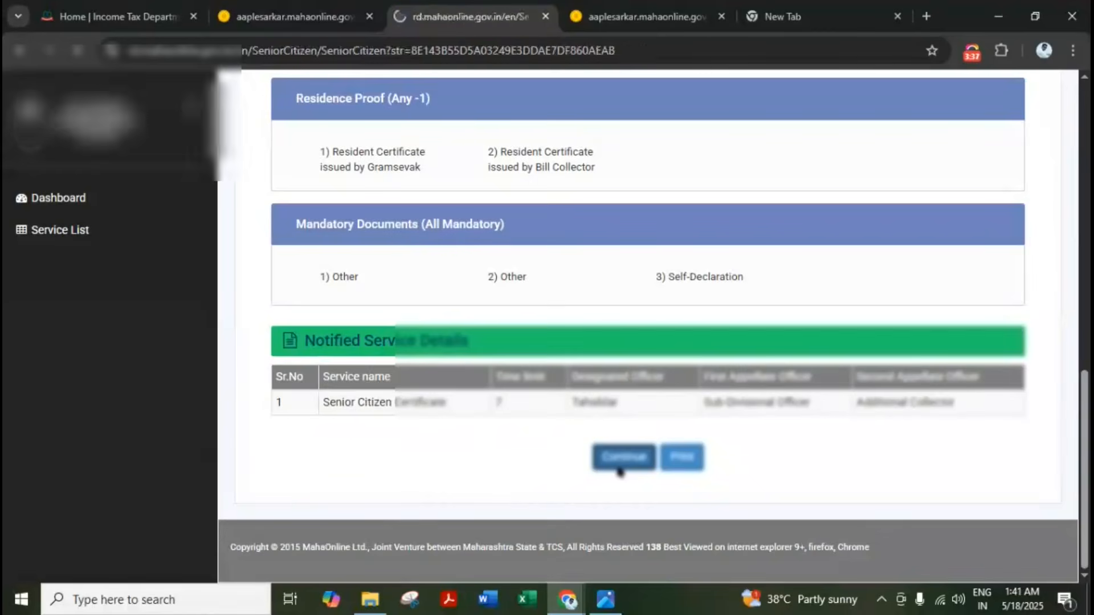
# Set salutation to श्री, occupation to इतर, and enter the Aadhaar number
pyautogui.scroll(-1, 182, 315)
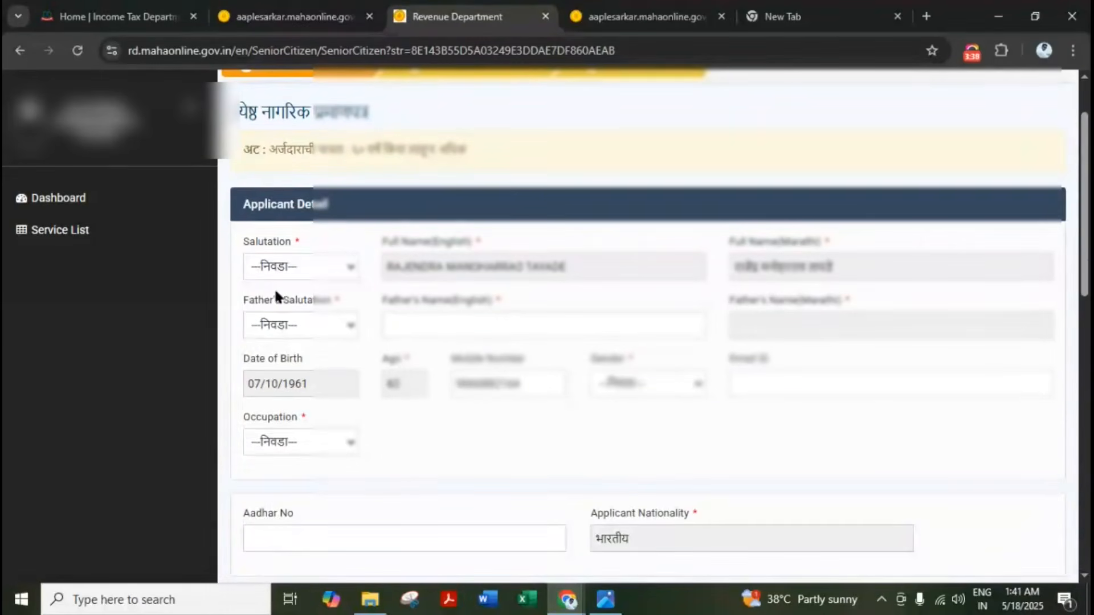
pyautogui.click(295, 266)
pyautogui.click(295, 379)
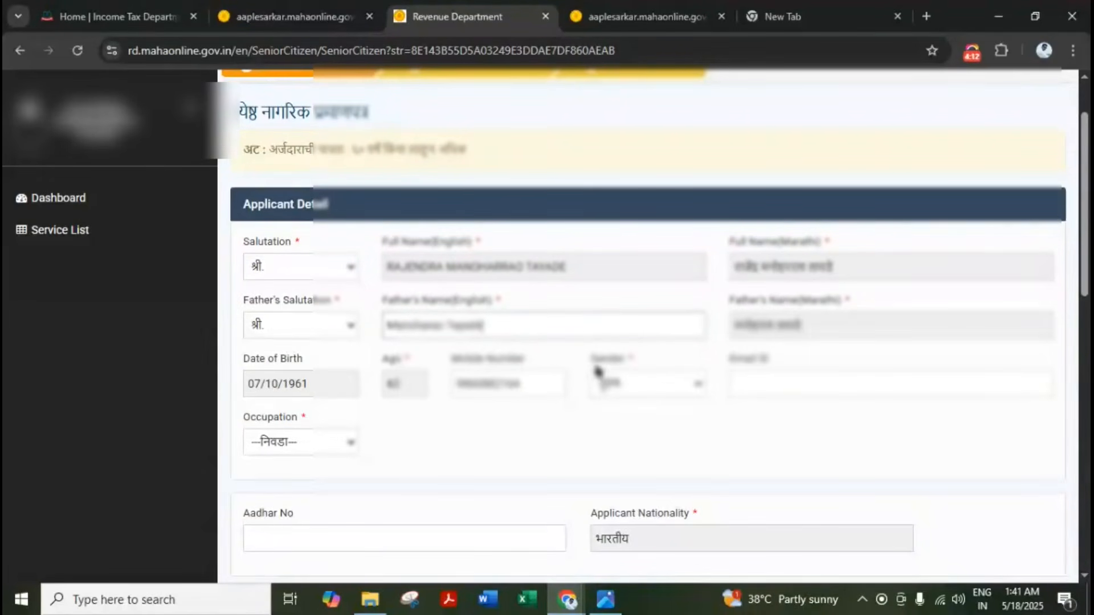
pyautogui.scroll(-1, 598, 371)
pyautogui.click(290, 361)
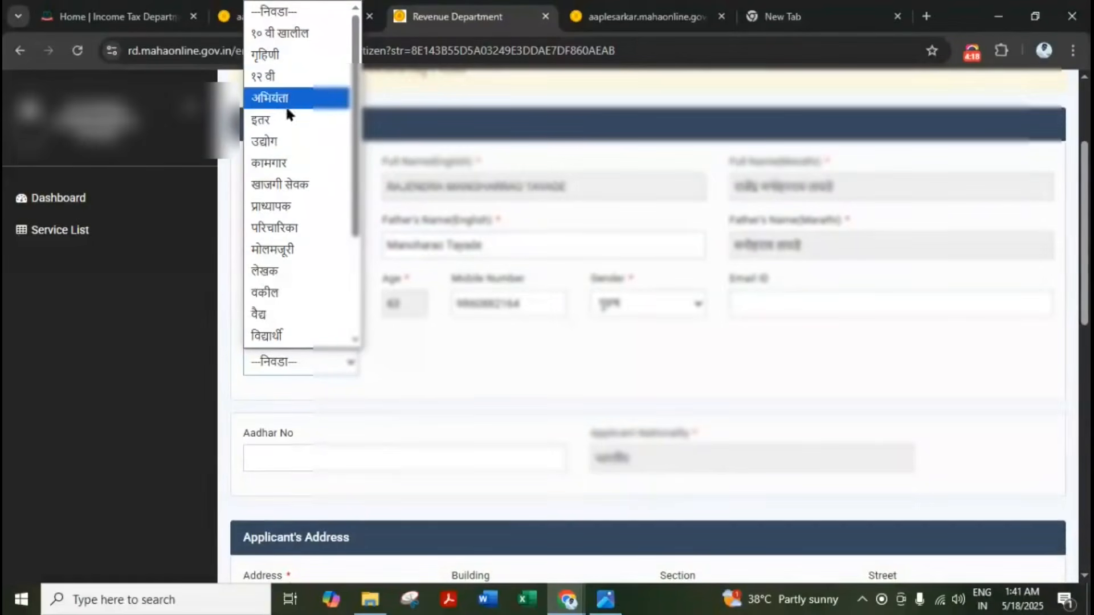
pyautogui.click(288, 119)
pyautogui.scroll(-2, 447, 261)
pyautogui.click(423, 286)
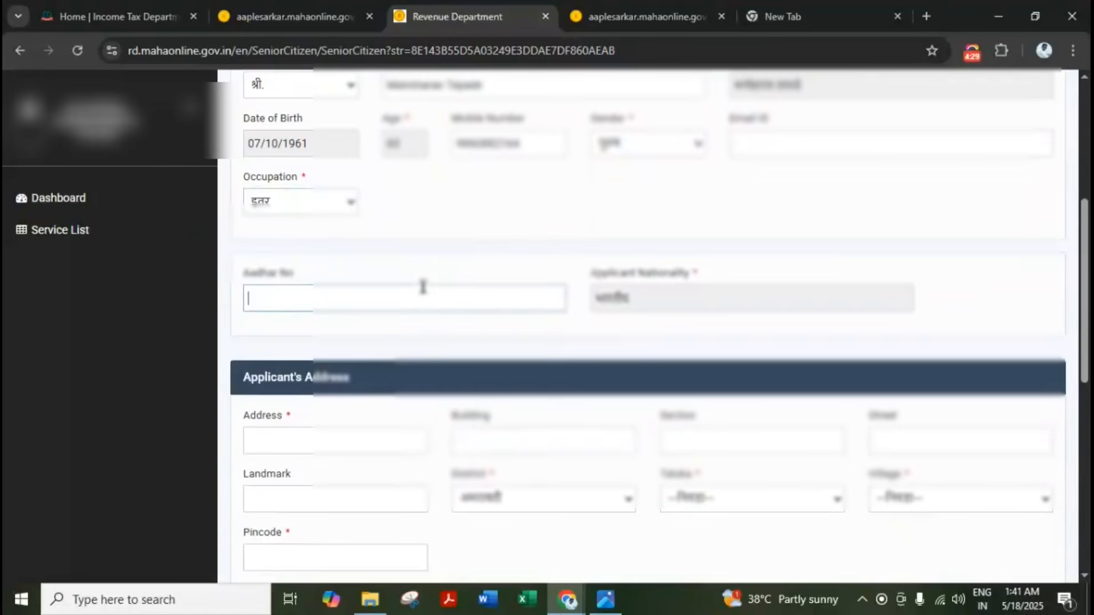
pyautogui.write('7********')
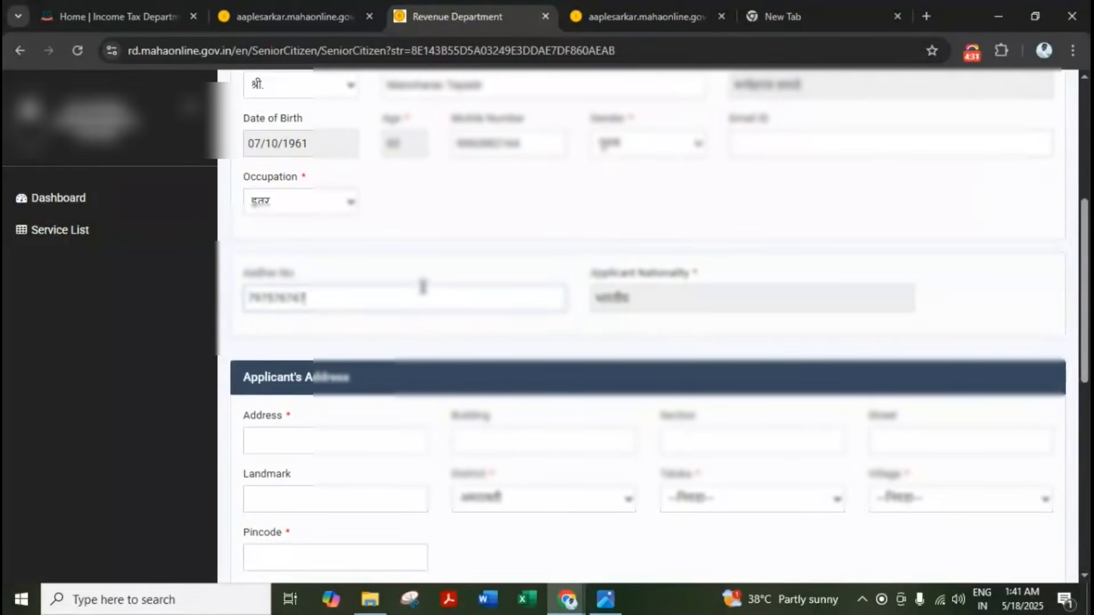
pyautogui.scroll(-1, 419, 331)
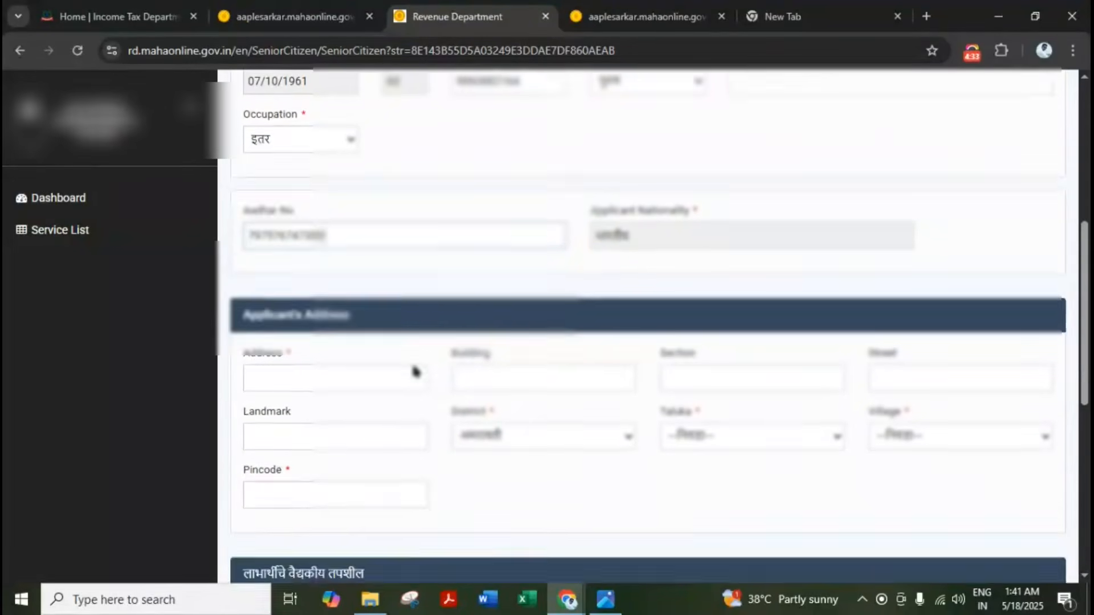
# Fill the address and emergency contact's name and mobile number, then save the application
pyautogui.click(318, 362)
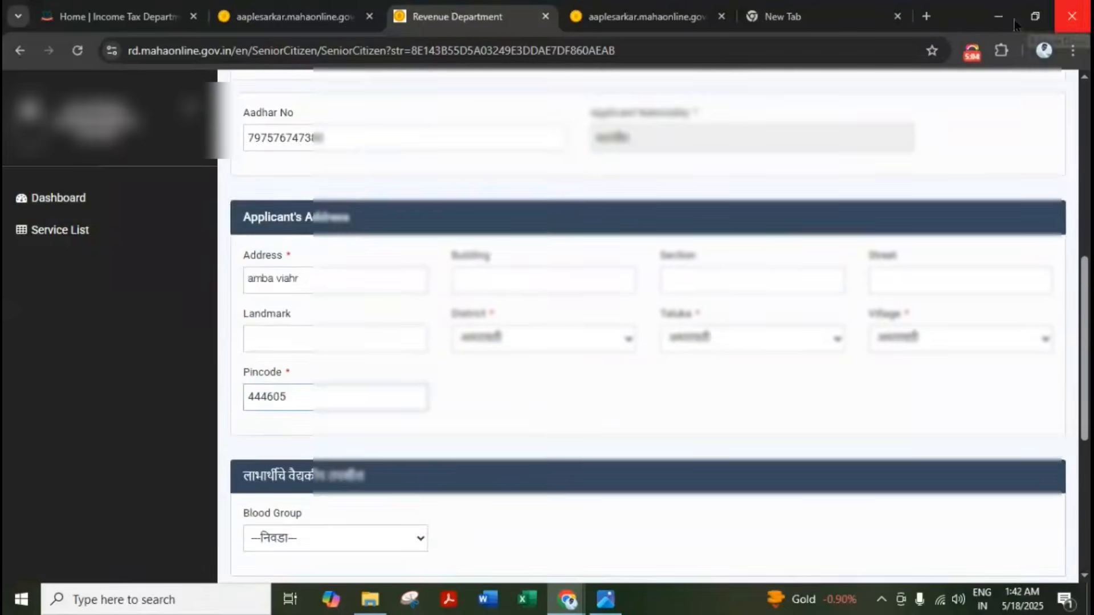
pyautogui.scroll(-6, 442, 415)
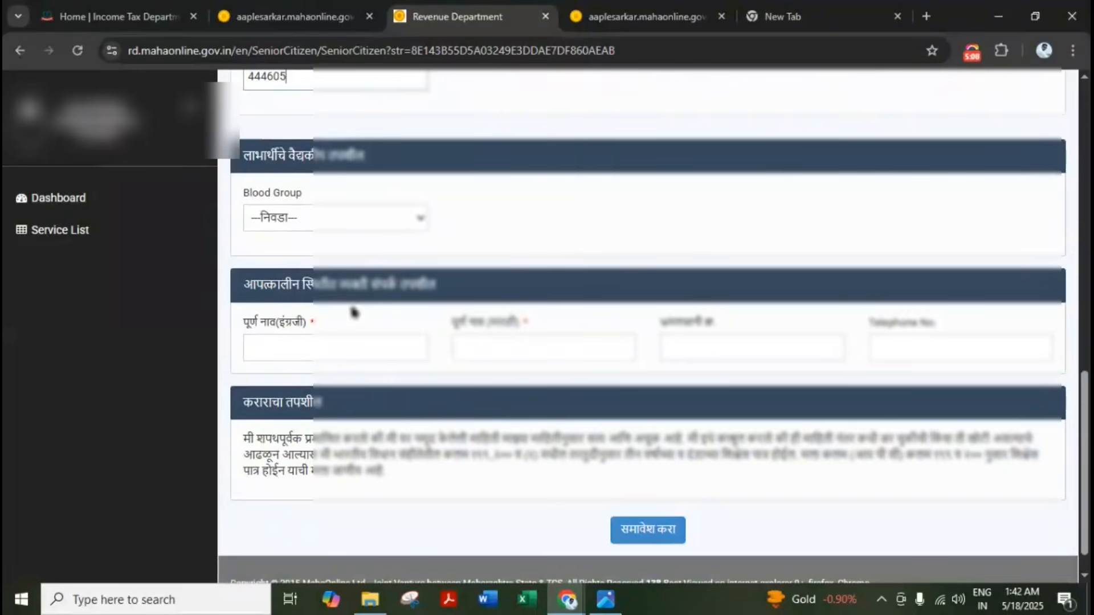
pyautogui.click(339, 355)
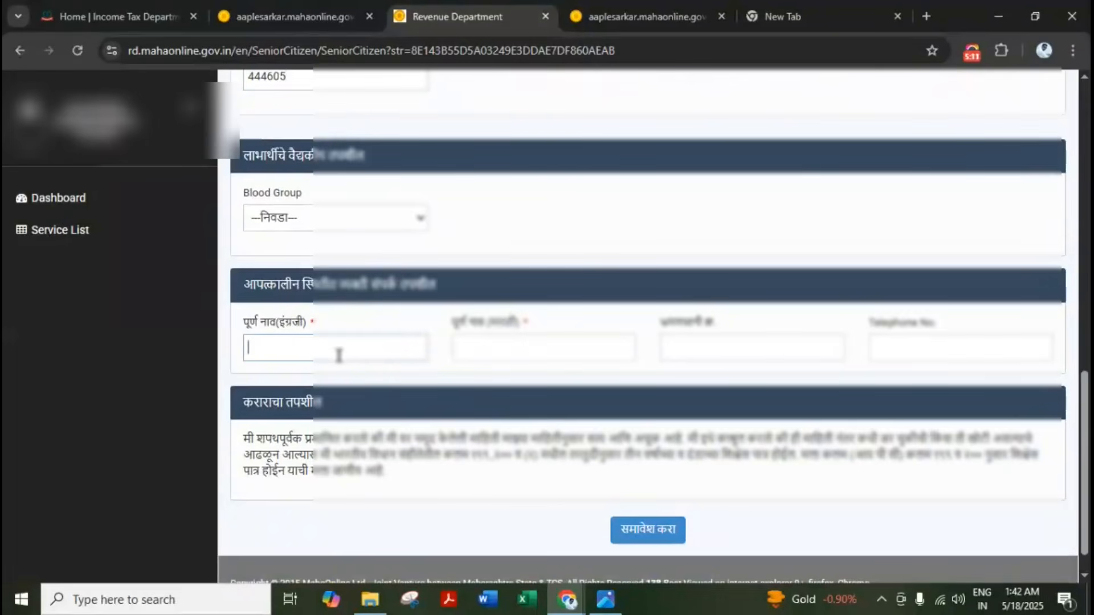
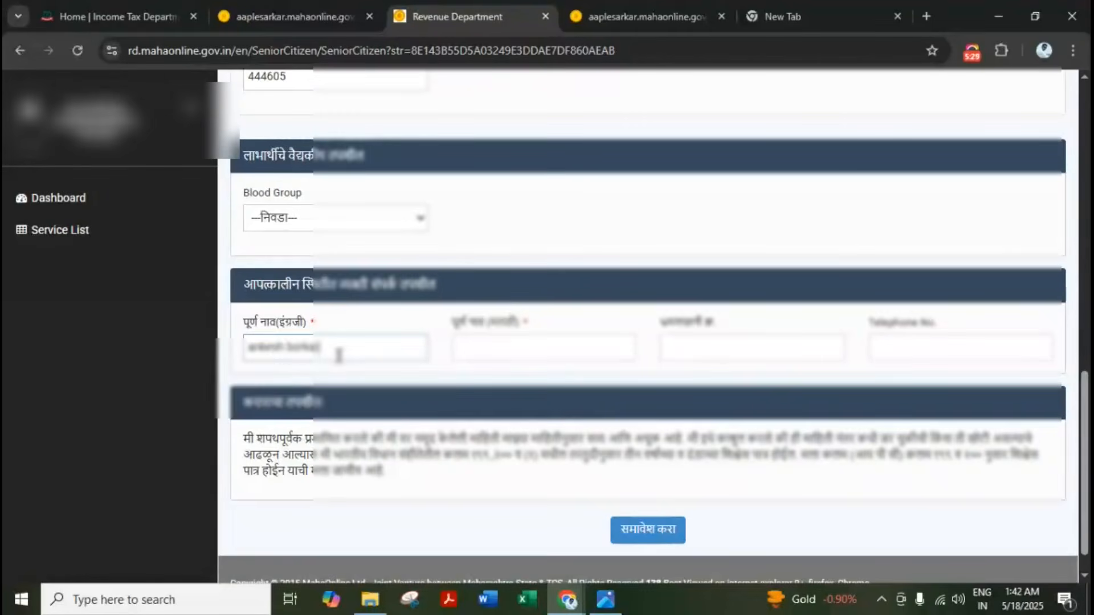
pyautogui.press('Tab')
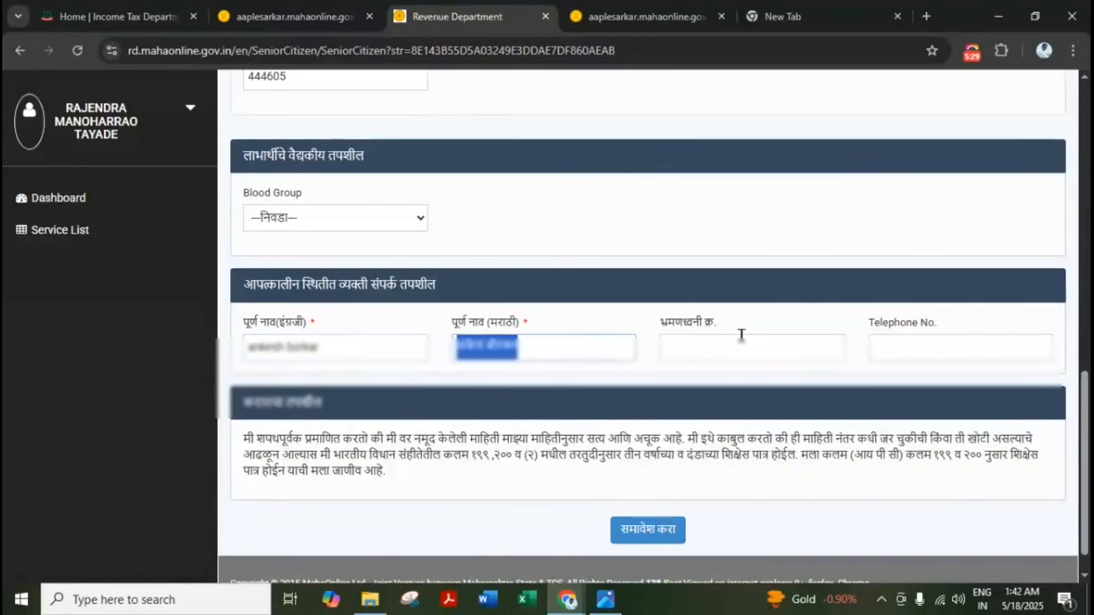
pyautogui.click(742, 337)
pyautogui.write('••')
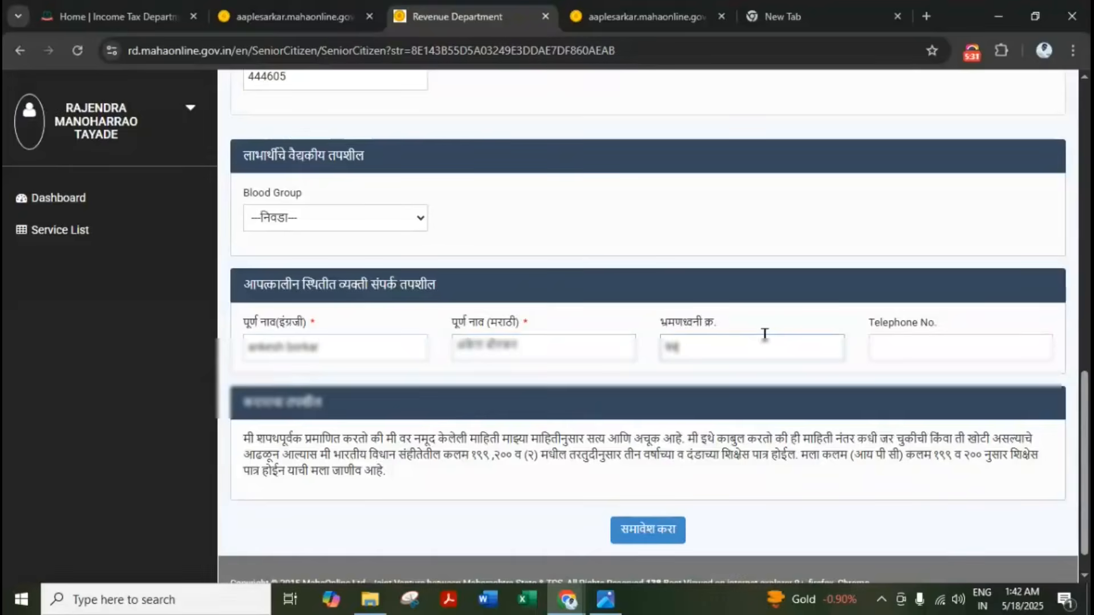
pyautogui.write('•••')
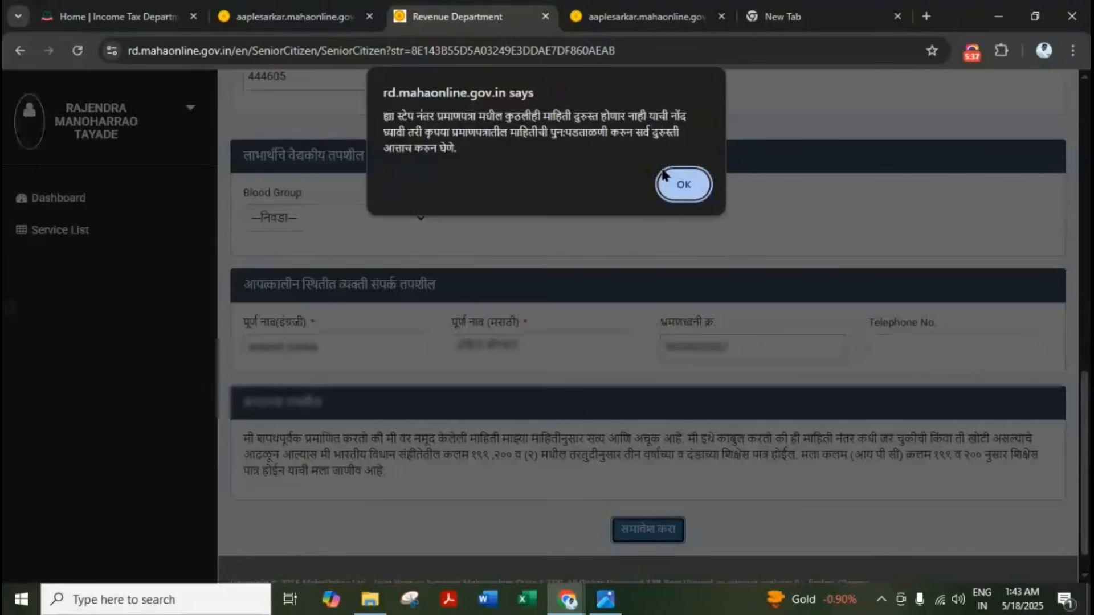
pyautogui.click(683, 183)
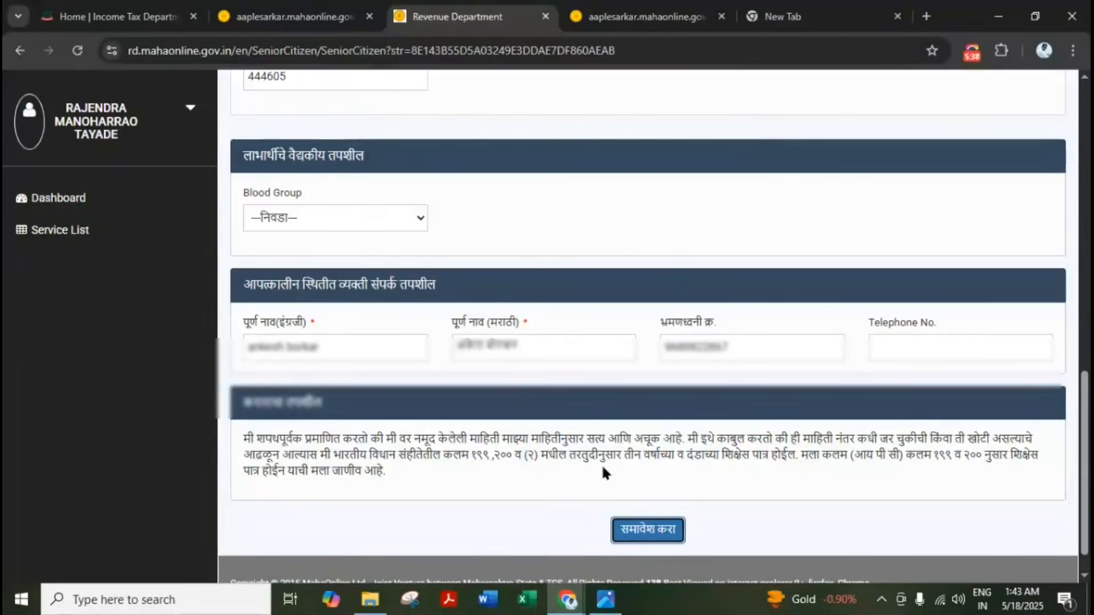
pyautogui.click(626, 530)
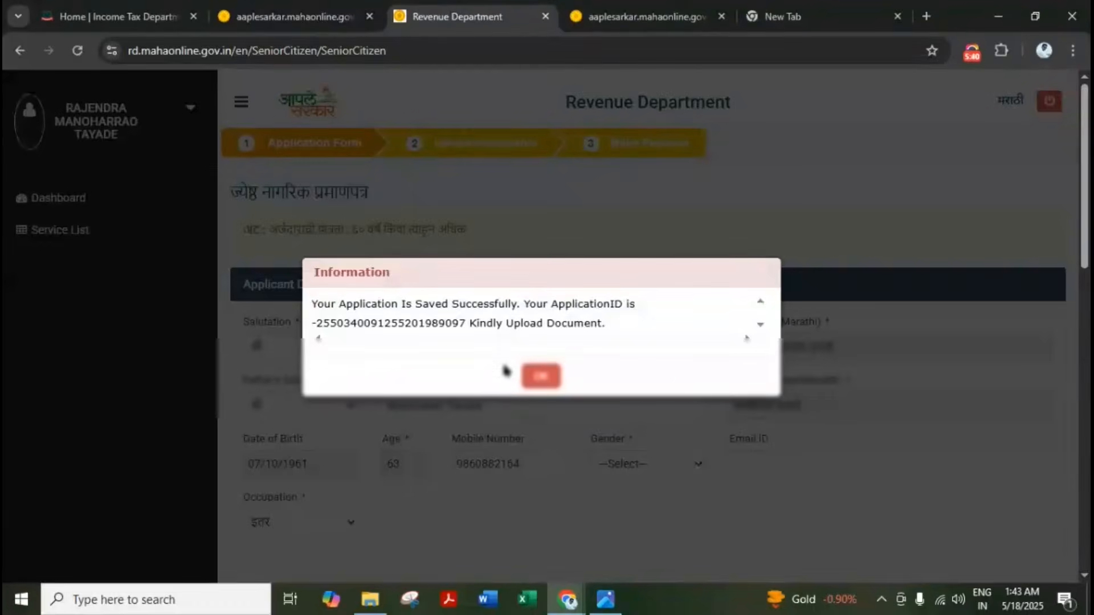
pyautogui.click(541, 377)
pyautogui.scroll(-3, 542, 377)
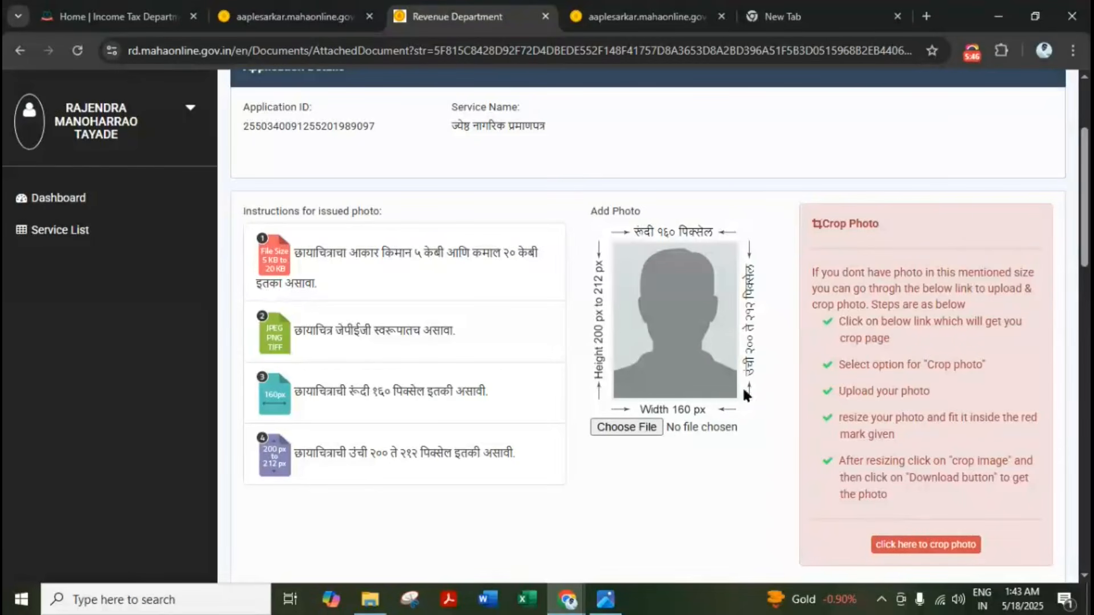
# Attach the applicant photo and upload ADHARR.JPG as the Aadhaar identity proof
pyautogui.click(643, 427)
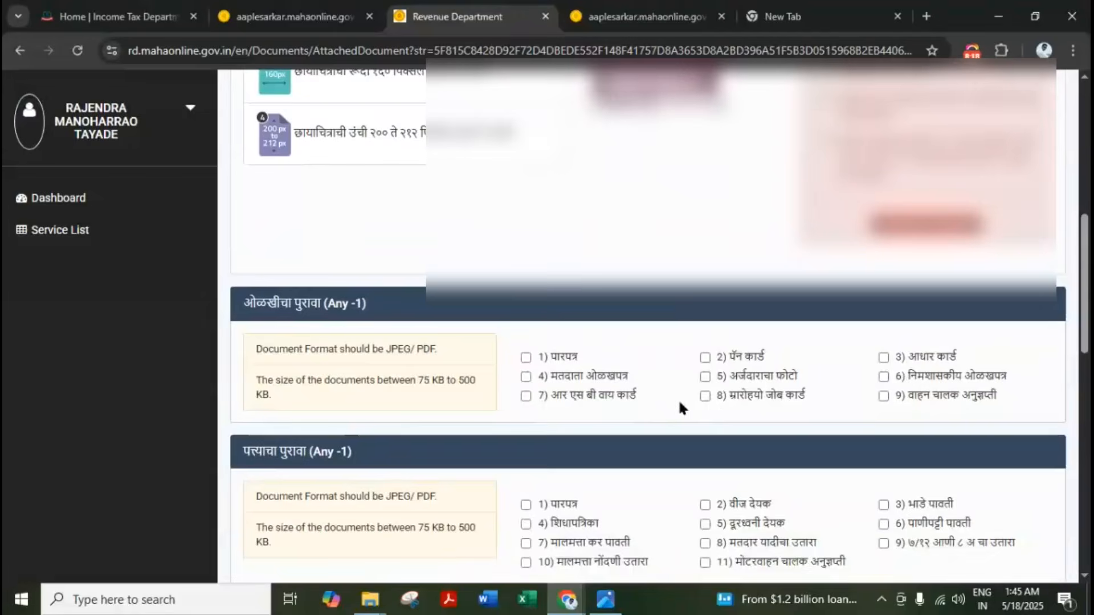
pyautogui.scroll(2, 678, 399)
pyautogui.scroll(-2, 678, 399)
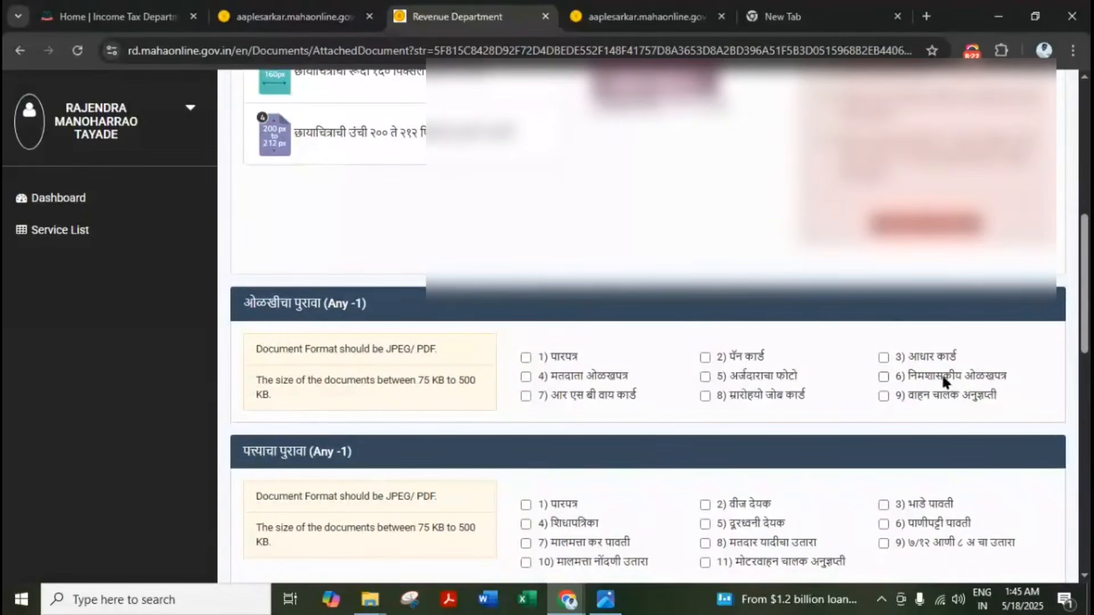
pyautogui.click(886, 357)
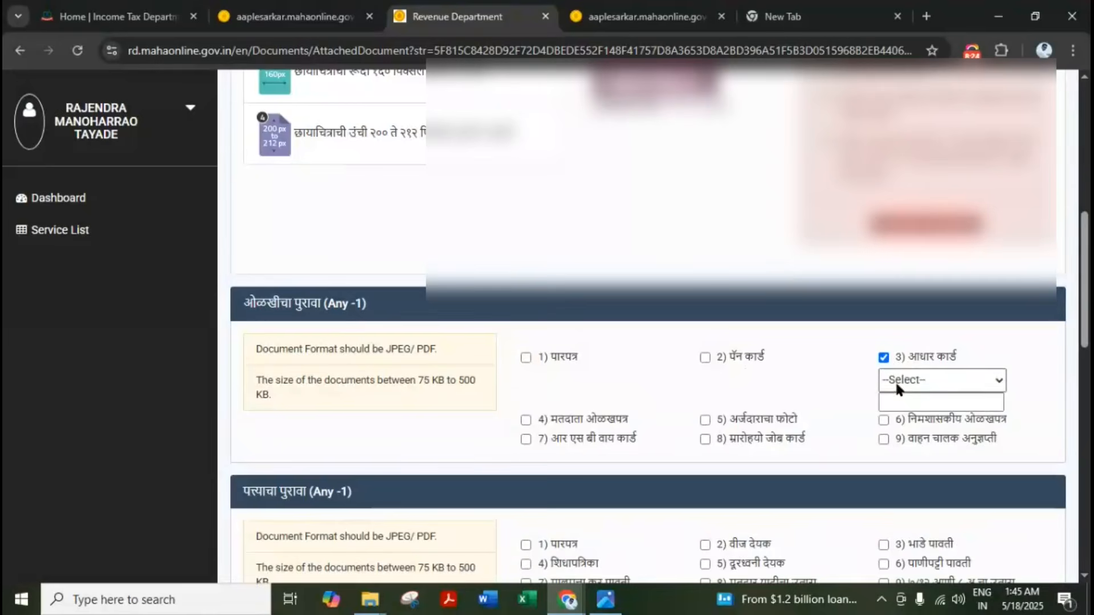
pyautogui.click(898, 380)
pyautogui.click(912, 422)
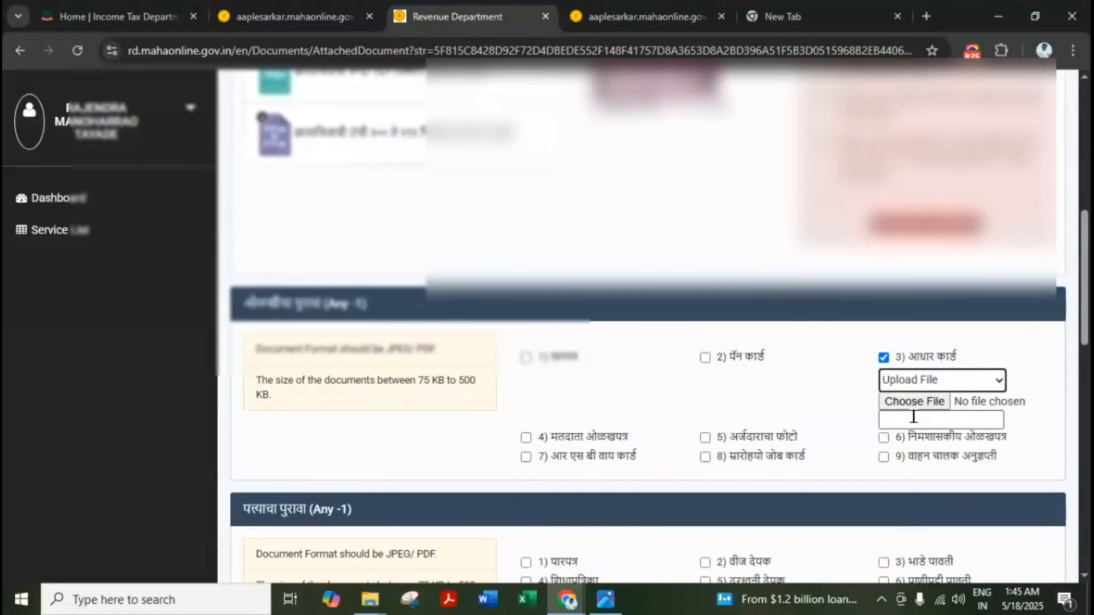
pyautogui.click(899, 402)
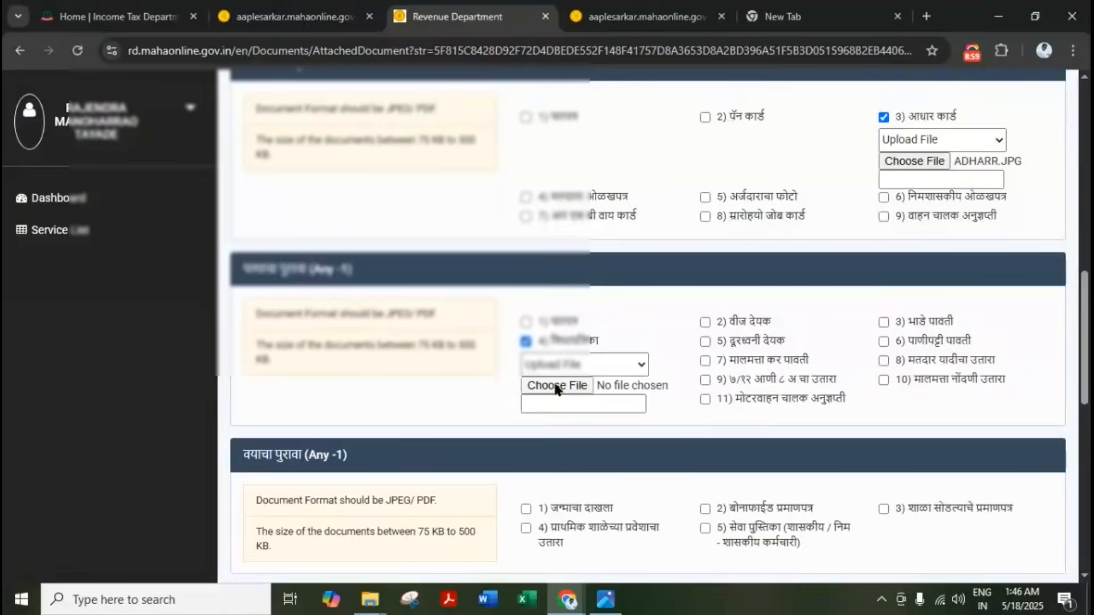
# Attach rashon.jpeg as the ration-card address proof
pyautogui.click(556, 385)
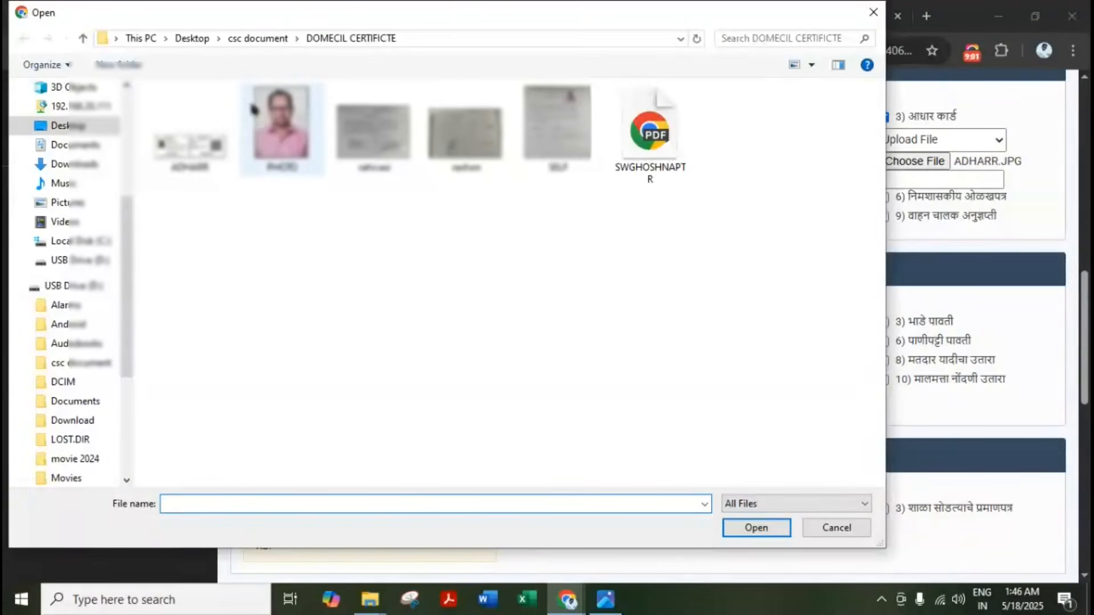
pyautogui.click(478, 149)
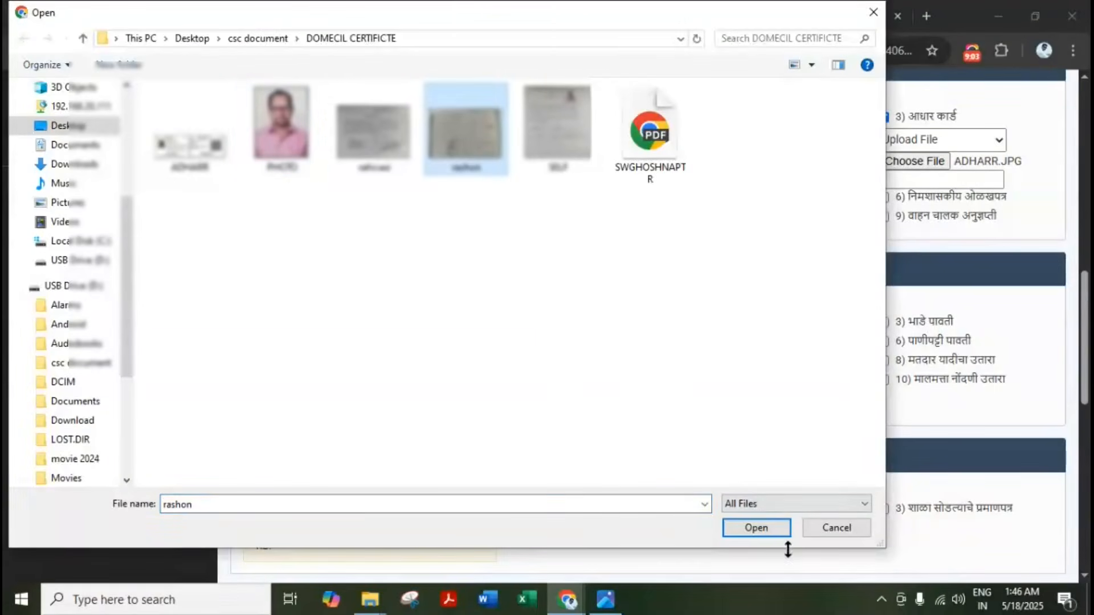
pyautogui.click(763, 528)
pyautogui.scroll(-3, 609, 341)
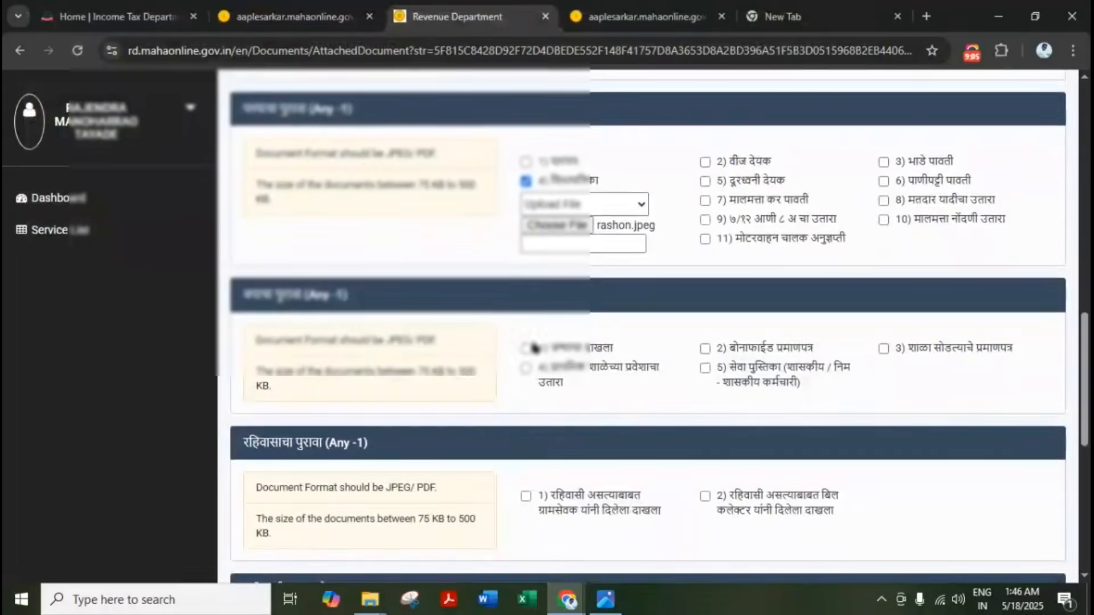
# Tick school leaving certificate as age proof and attach rashon.jpeg
pyautogui.click(883, 348)
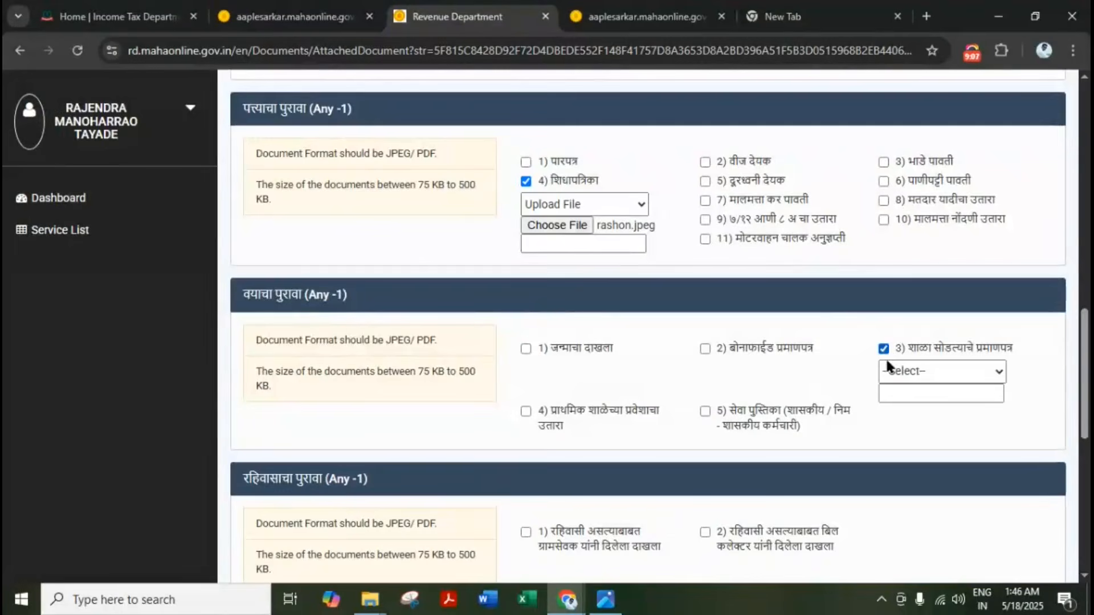
pyautogui.click(912, 371)
pyautogui.click(904, 411)
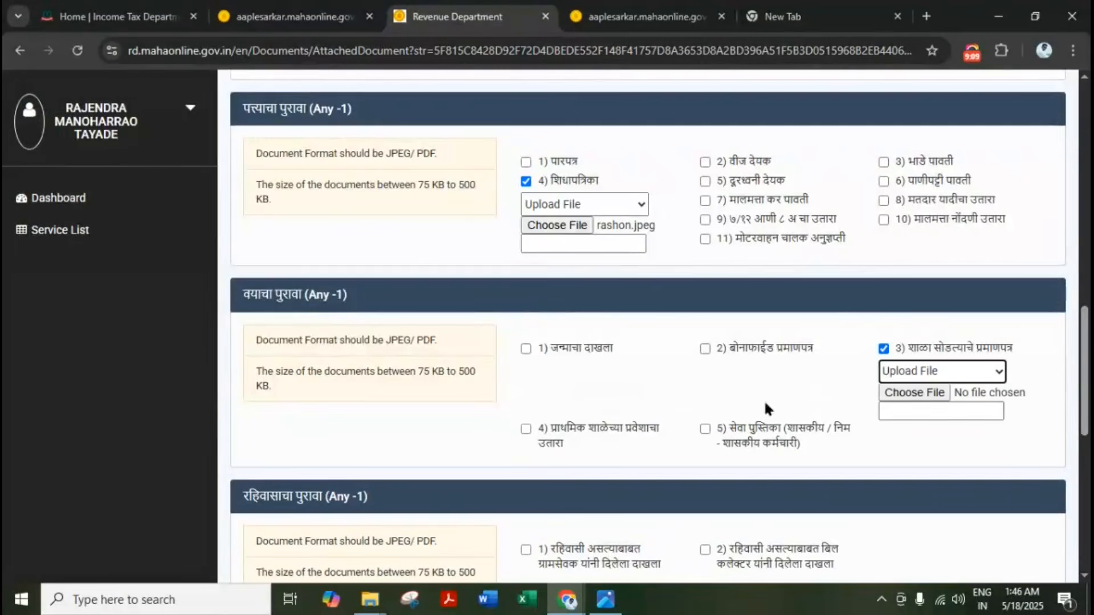
pyautogui.click(918, 392)
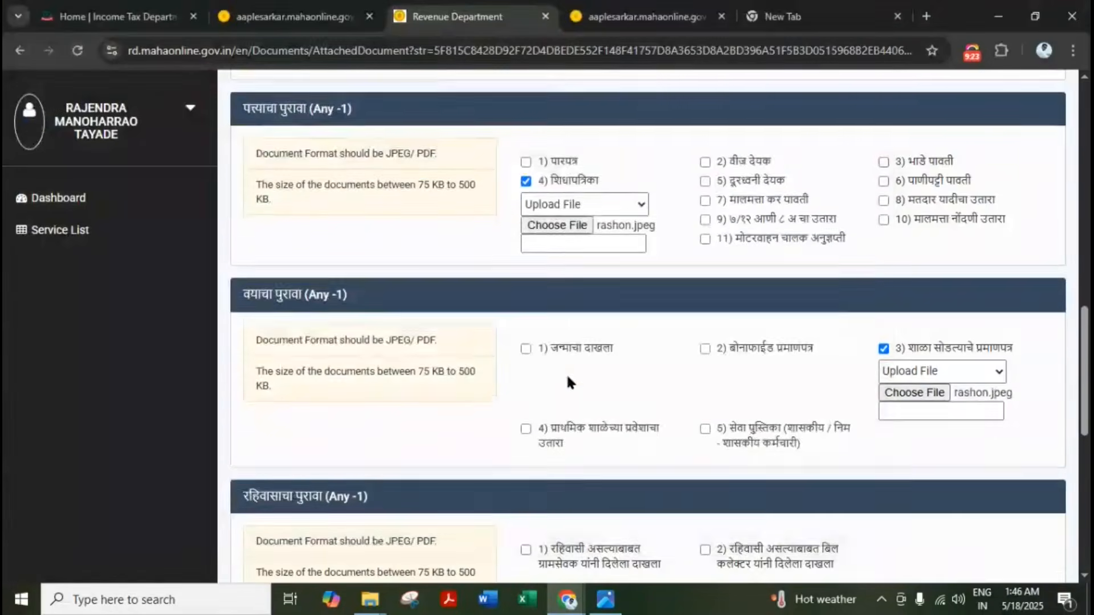
pyautogui.scroll(-4, 566, 374)
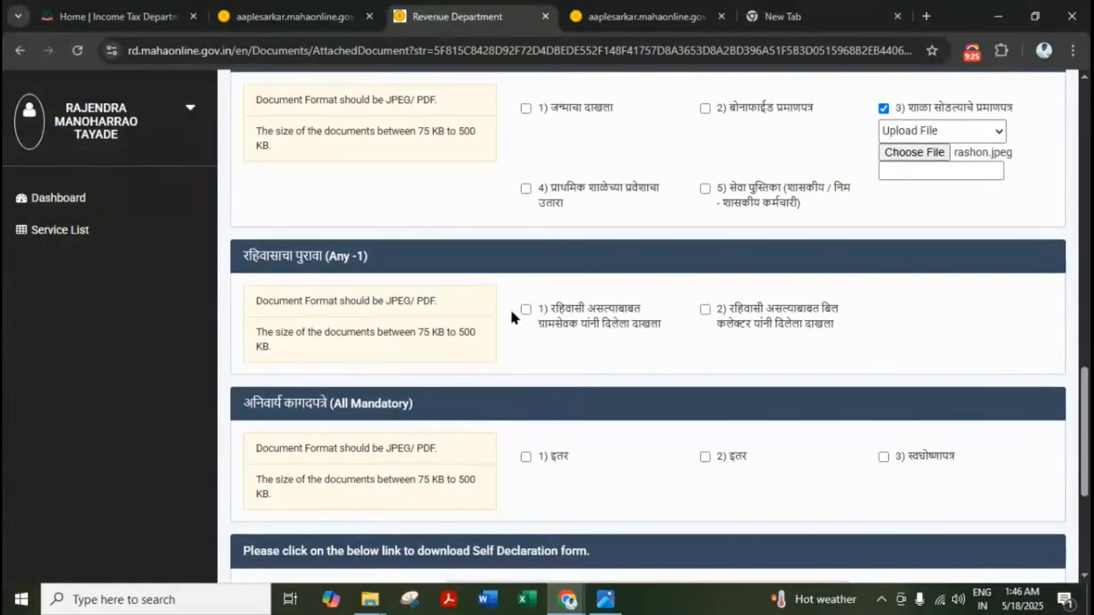
# Tick the Gramsevak residence certificate and attach rahivasi.jpeg as residence proof
pyautogui.click(525, 310)
pyautogui.click(543, 342)
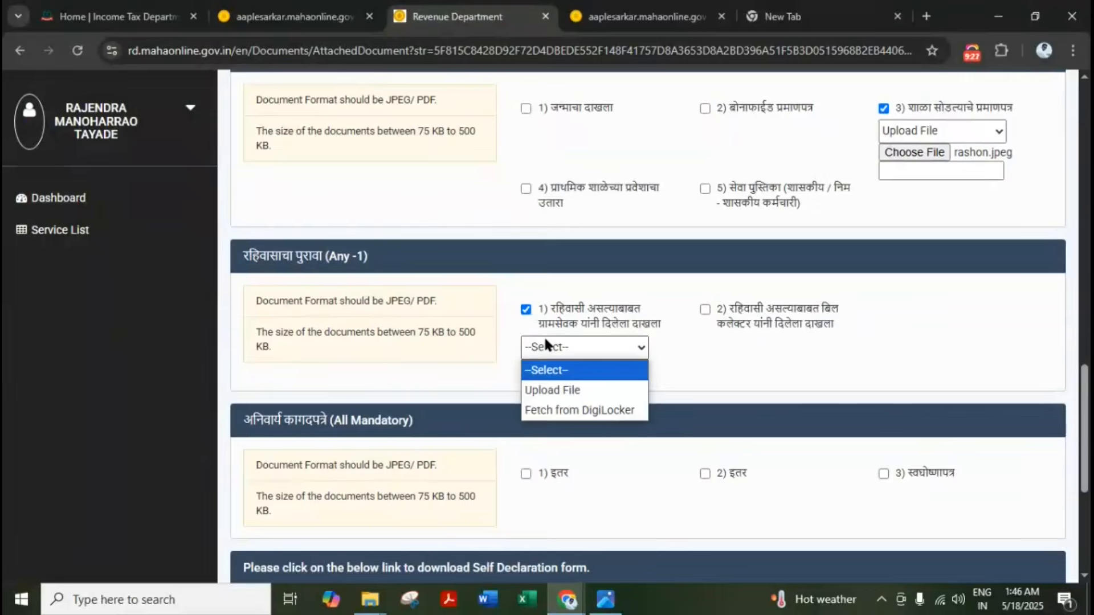
pyautogui.click(562, 391)
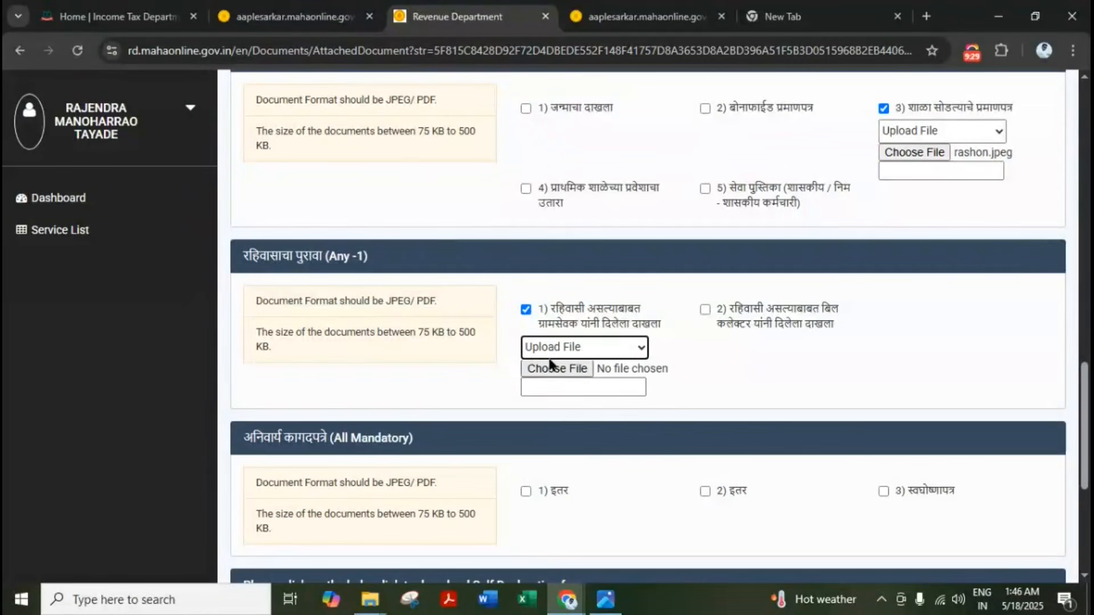
pyautogui.click(551, 370)
pyautogui.write('rahivasi')
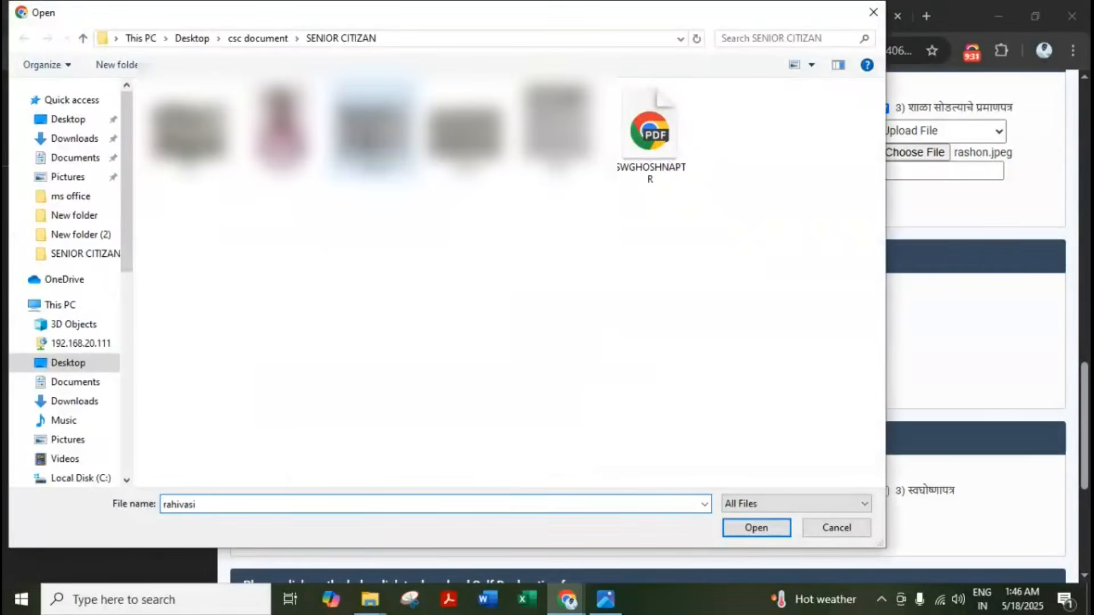
pyautogui.click(756, 527)
pyautogui.scroll(-3, 605, 432)
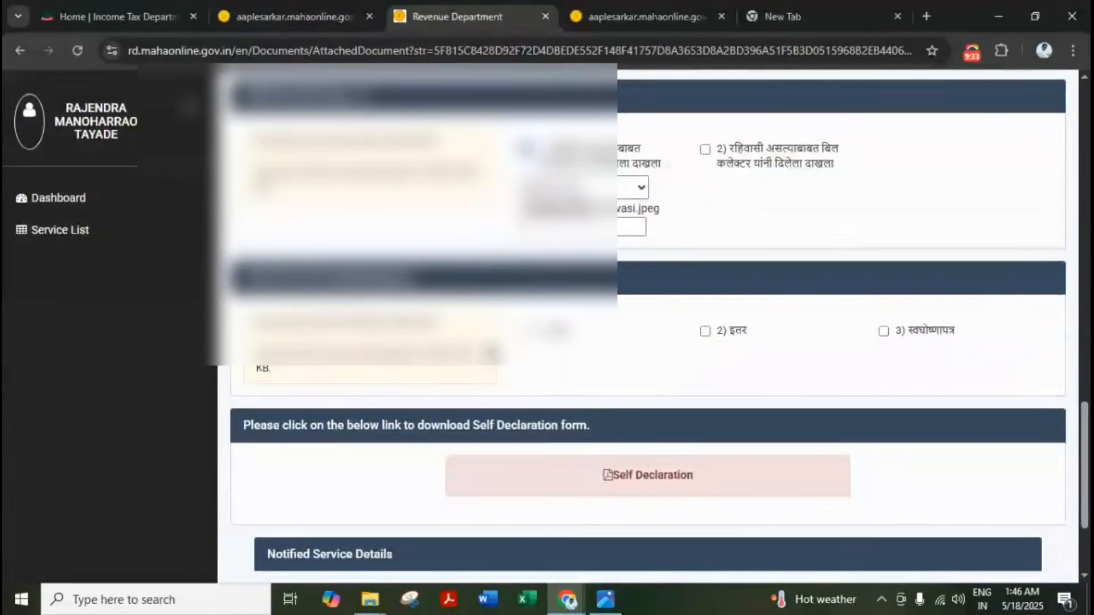
# Set both mandatory इतर documents to Upload File and open the Self Declaration form
pyautogui.click(584, 354)
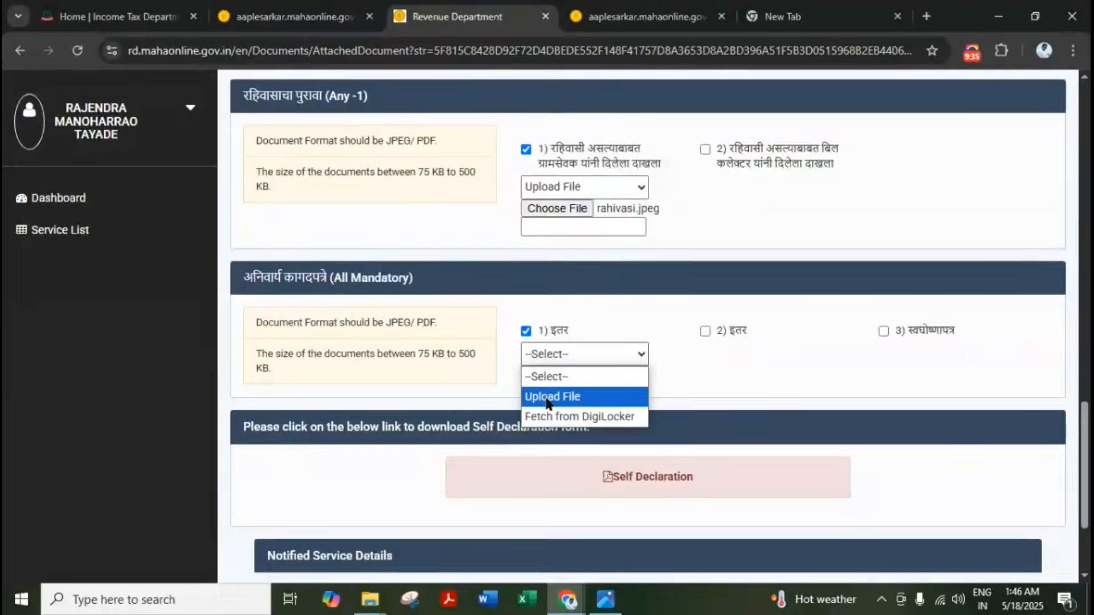
pyautogui.click(569, 394)
pyautogui.click(705, 331)
pyautogui.click(717, 354)
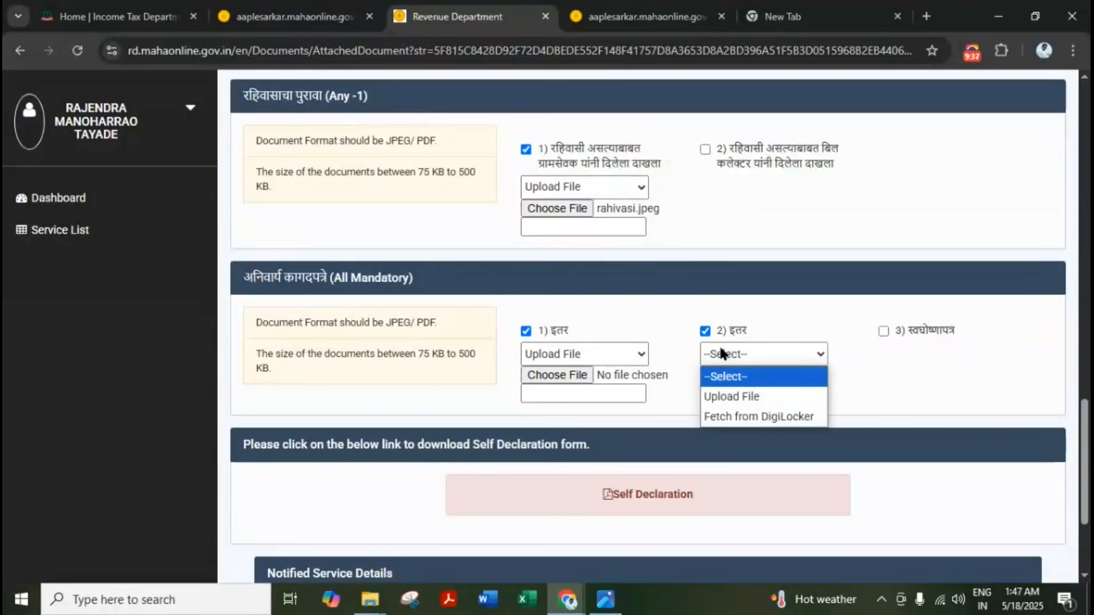
pyautogui.click(730, 398)
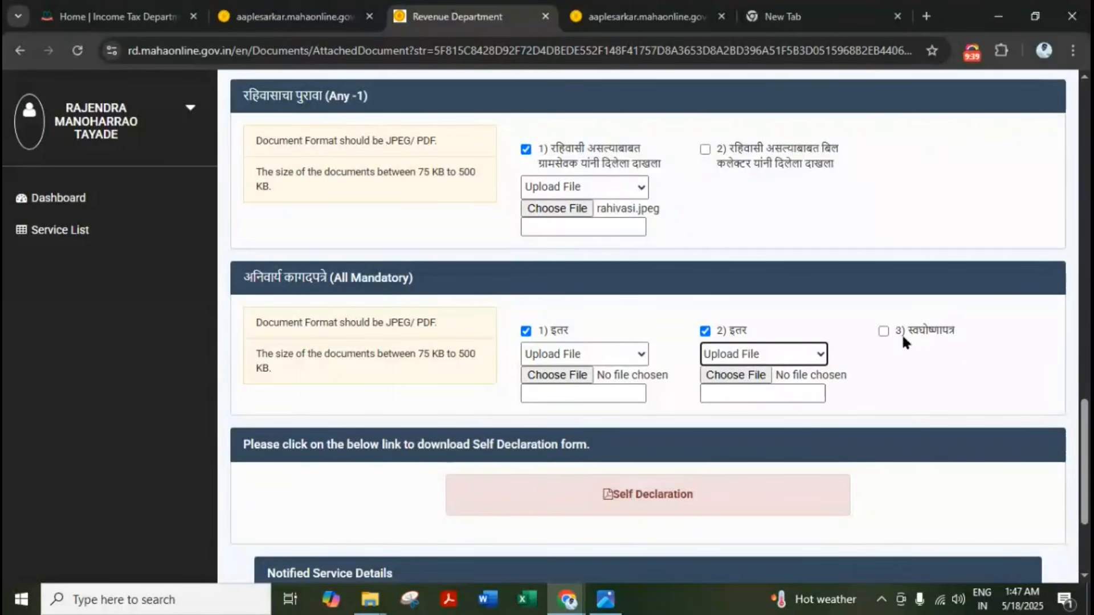
pyautogui.click(676, 496)
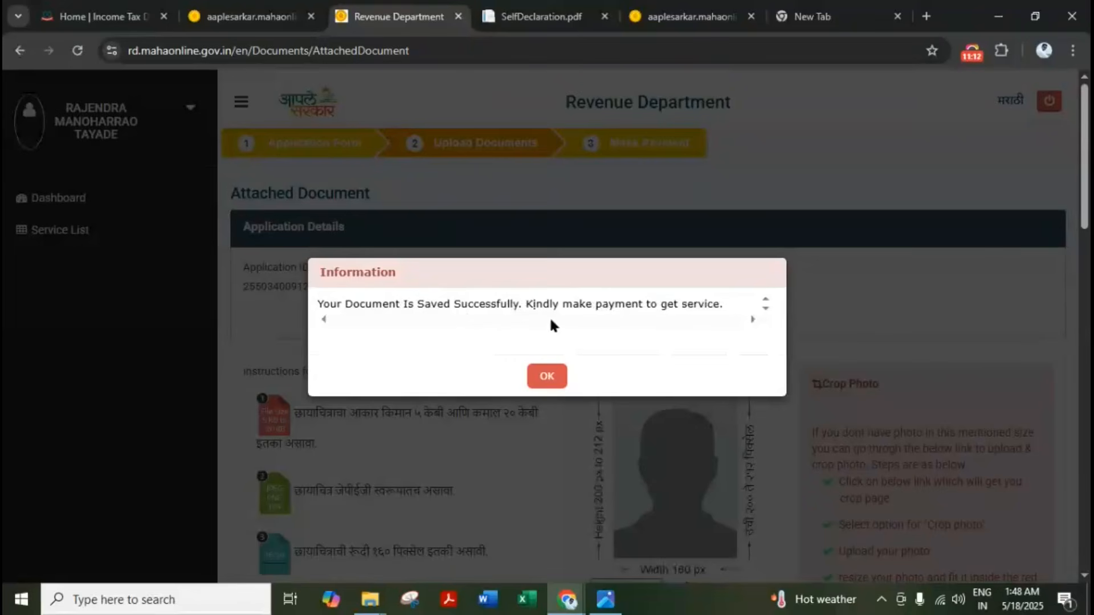
# Confirm the ₹69 fee and choose PayGov Credit/Debit Card payment to reach BillDesk
pyautogui.click(546, 376)
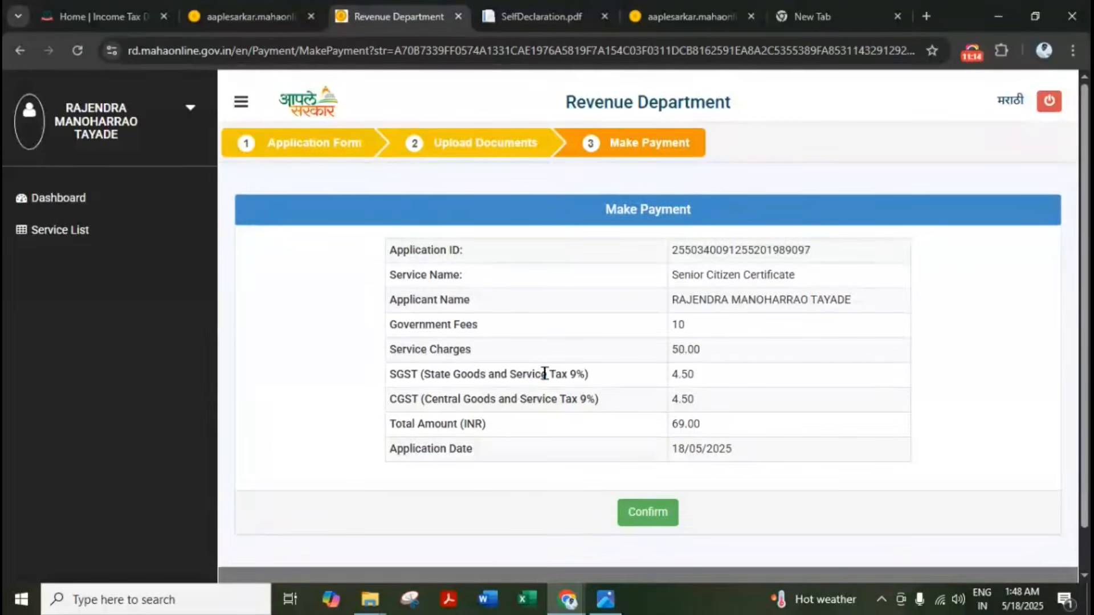
pyautogui.scroll(-1, 544, 373)
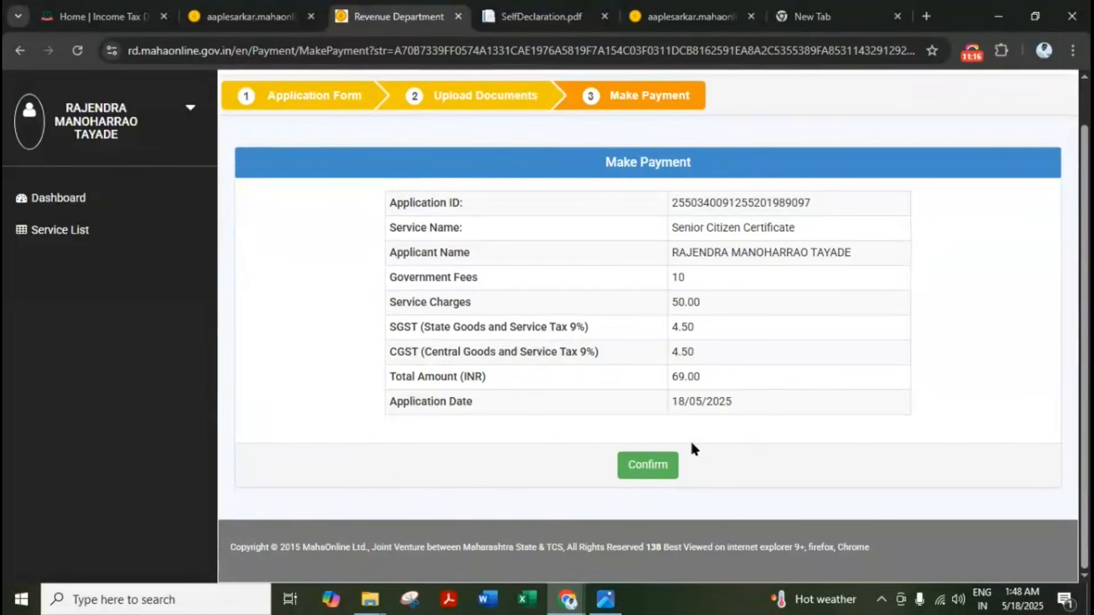
pyautogui.click(651, 470)
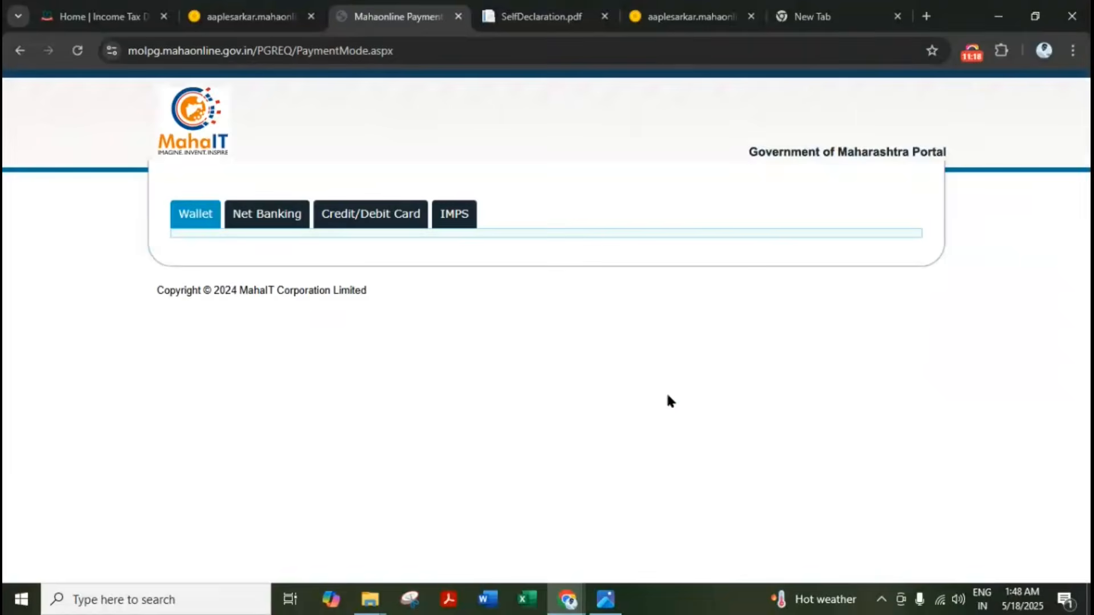
pyautogui.click(399, 224)
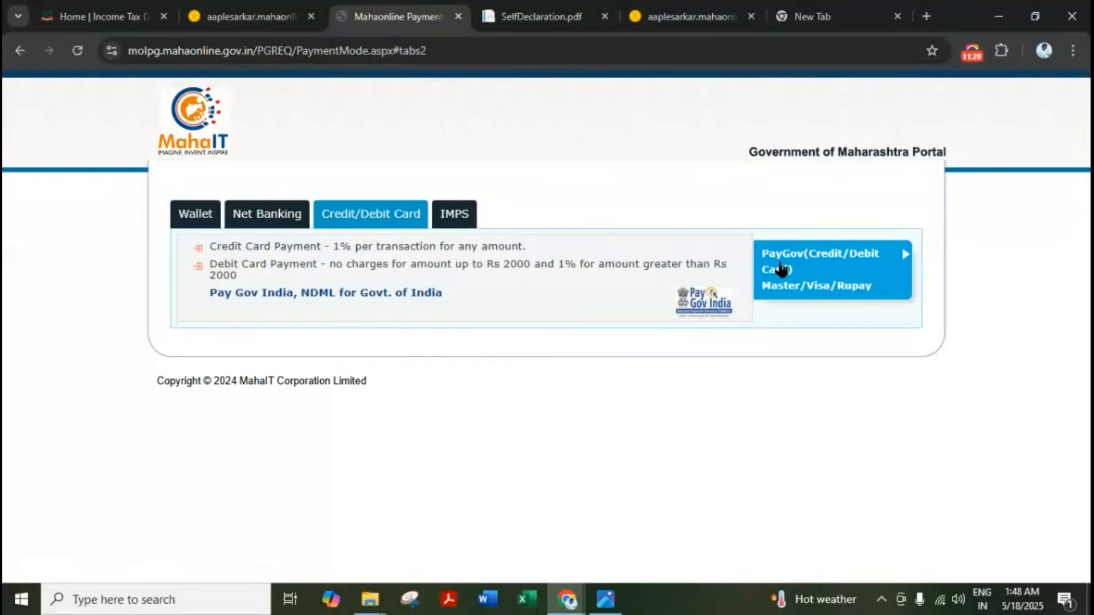
pyautogui.click(781, 269)
pyautogui.click(528, 411)
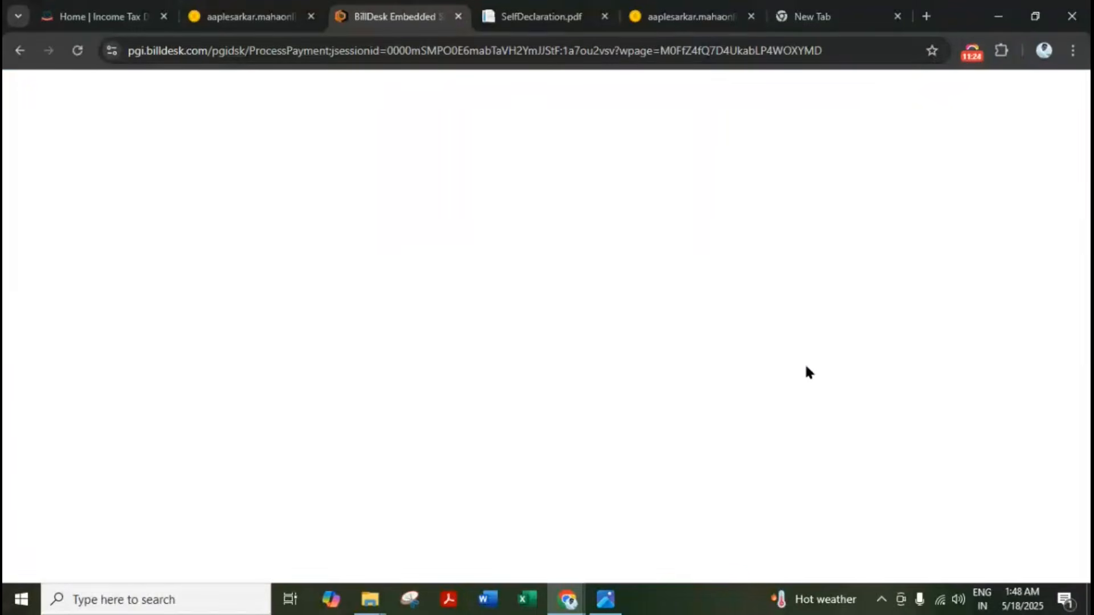
# Generate a BHIM UPI QR code for ₹69, then return to the Aaple Sarkar home page
pyautogui.click(221, 350)
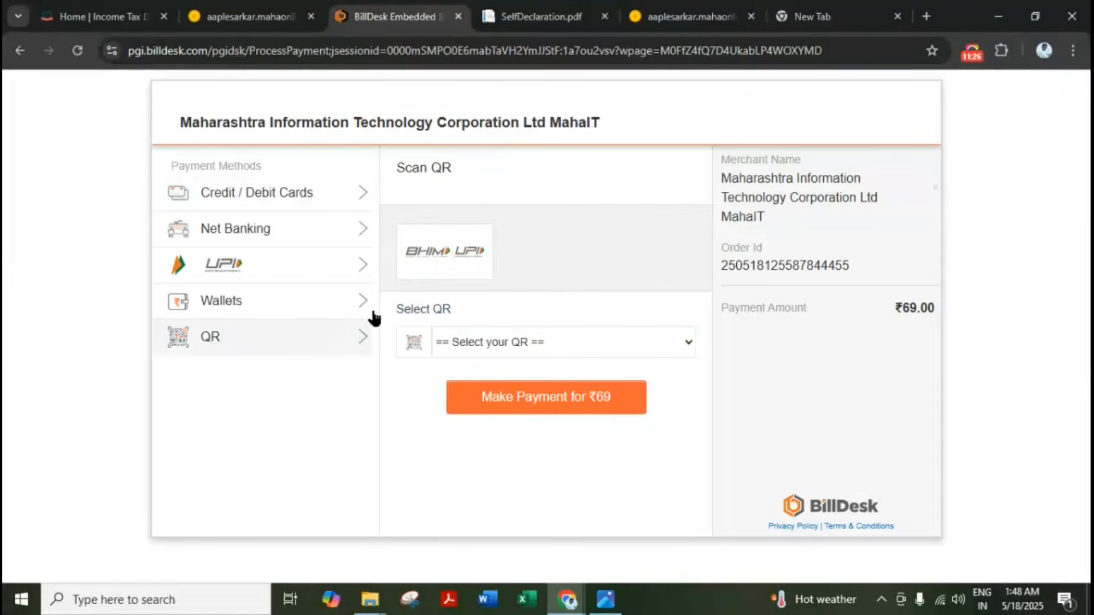
pyautogui.click(462, 233)
pyautogui.click(534, 393)
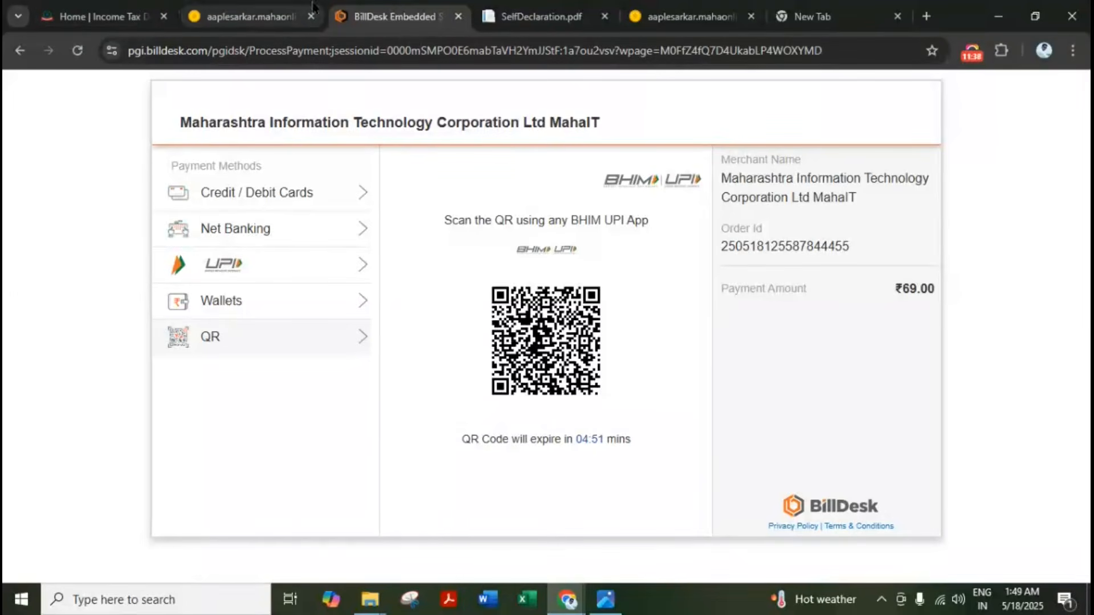
pyautogui.click(278, 10)
pyautogui.click(51, 202)
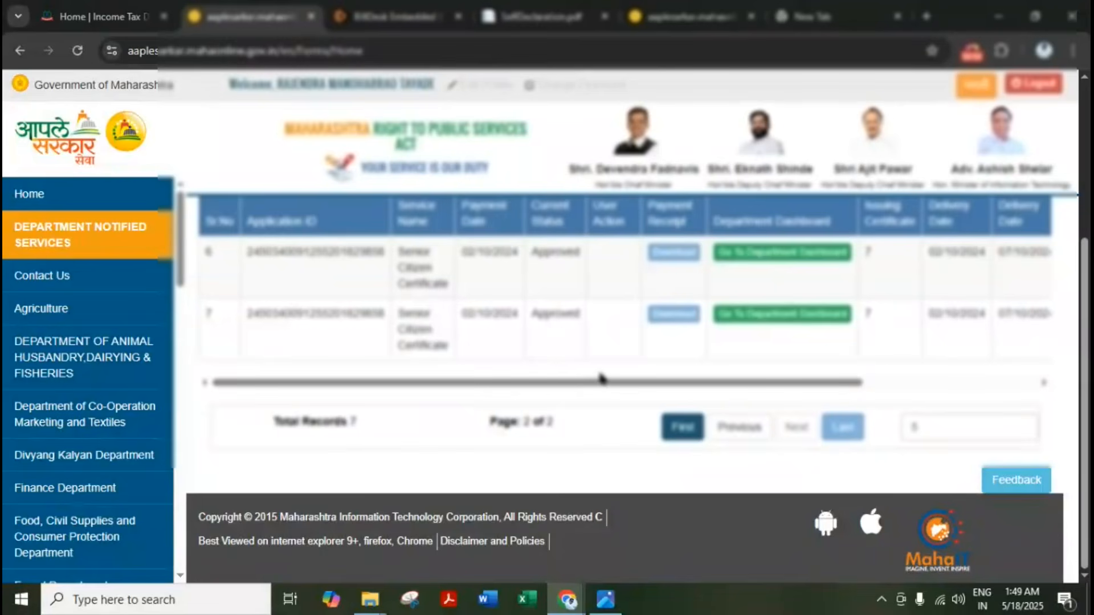
# Scroll the transaction table right and download the second application's issued certificate
pyautogui.moveTo(602, 378); pyautogui.dragTo(895, 381)
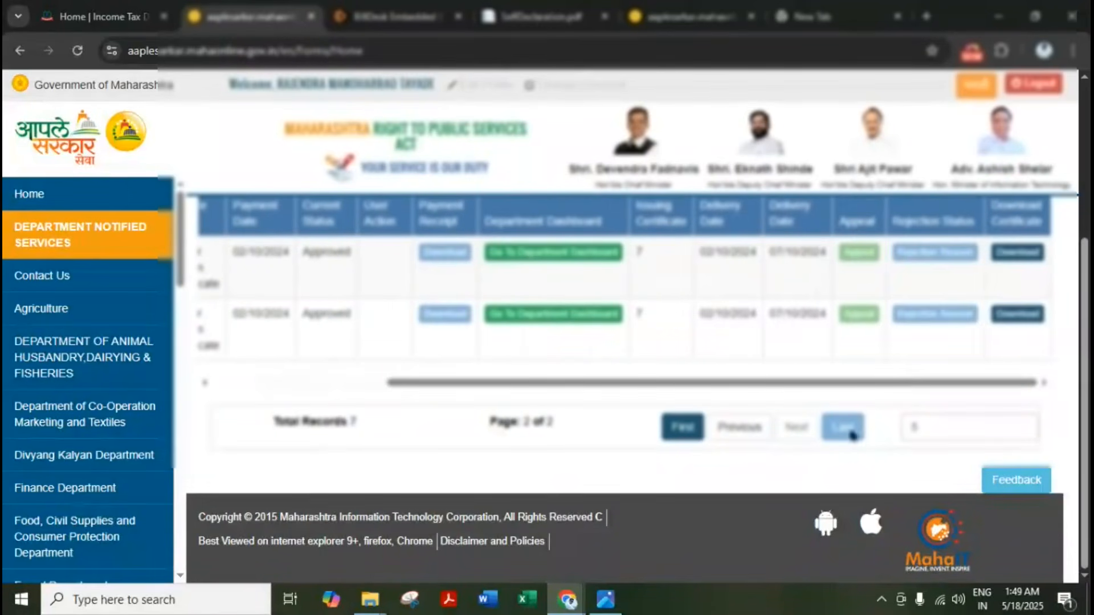
pyautogui.click(1016, 315)
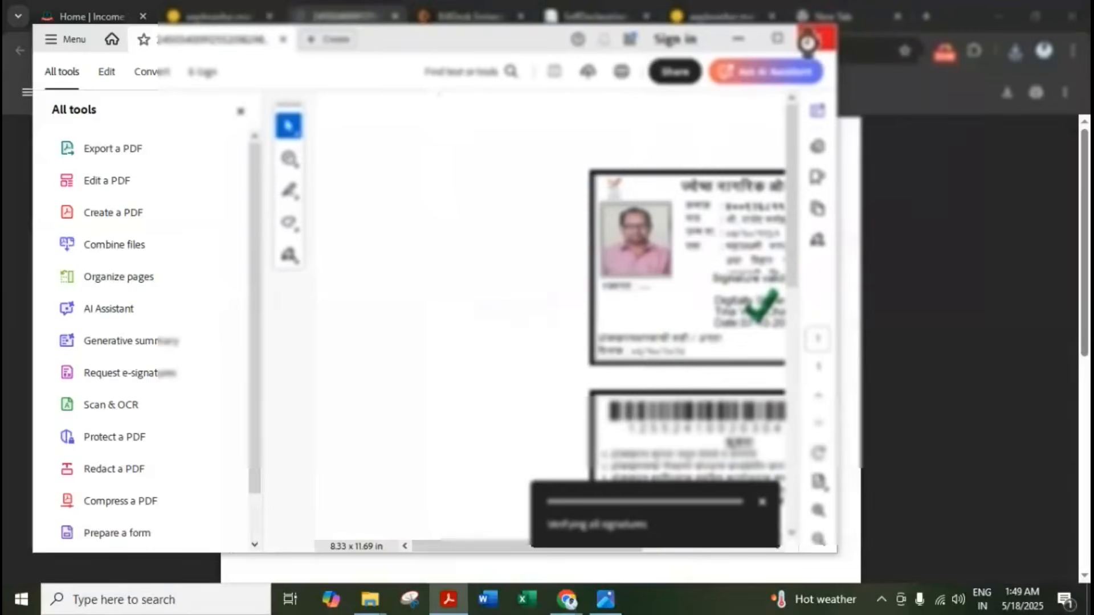
# Close Adobe Acrobat so the Senior Citizen Certificate PDF displays in Chrome's built-in viewer
pyautogui.click(807, 42)
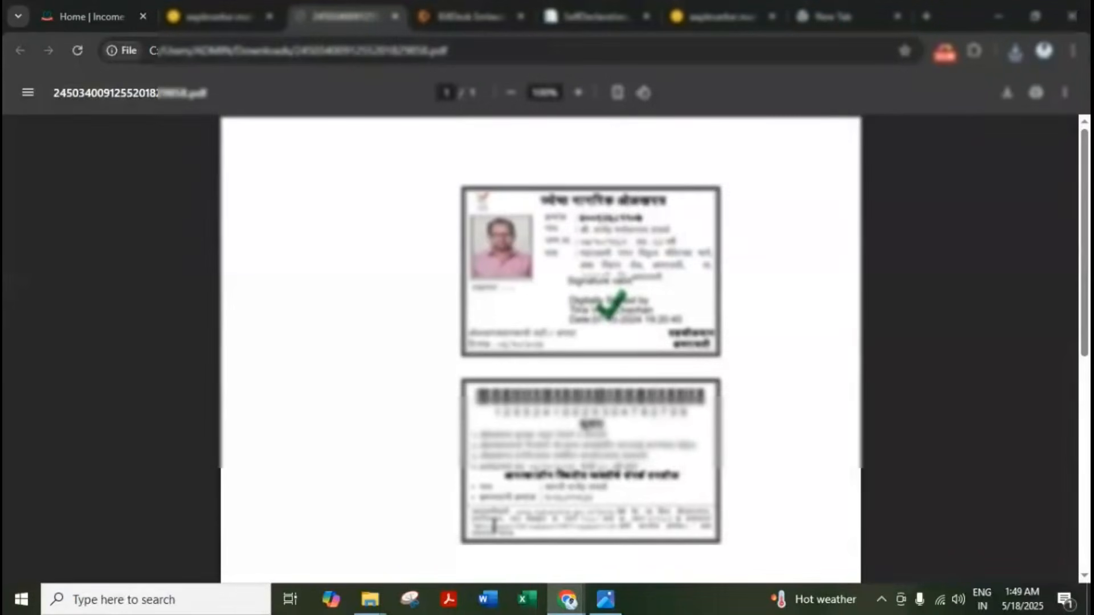